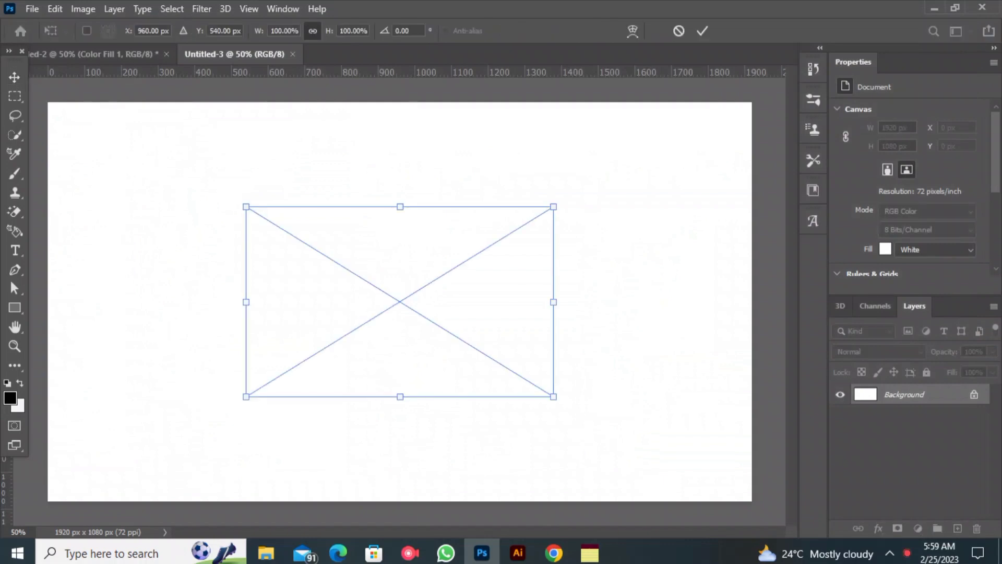
Commit the placed ecommerce illustration and erase its checkered background areas with the Magic Eraser at tolerance 32
click(14, 212)
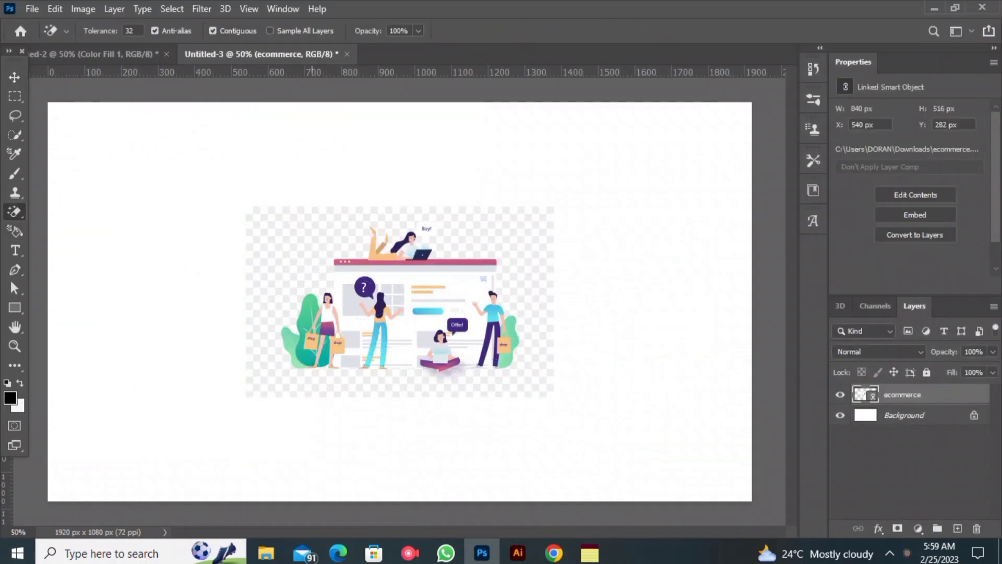
click(312, 240)
click(480, 224)
click(336, 238)
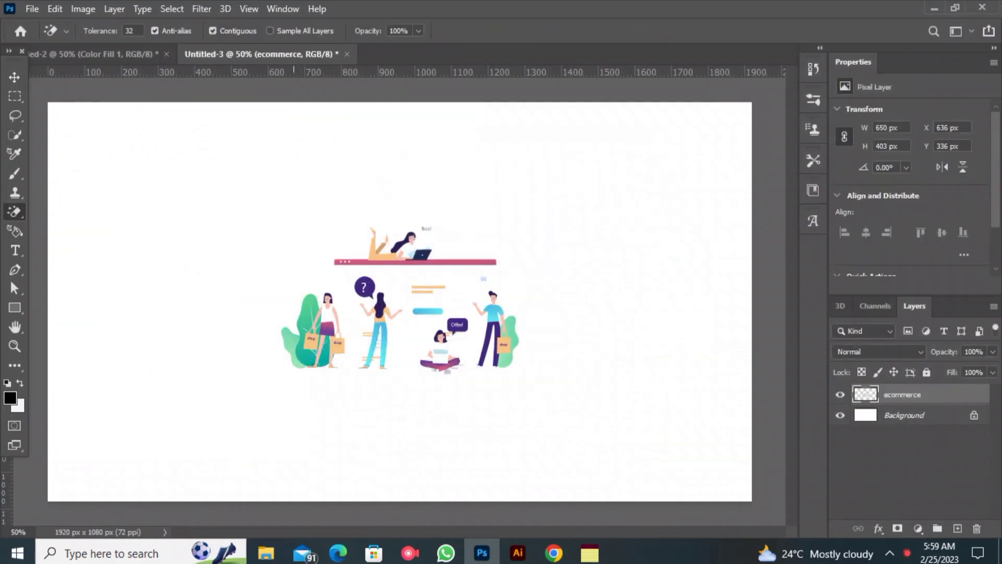
click(428, 370)
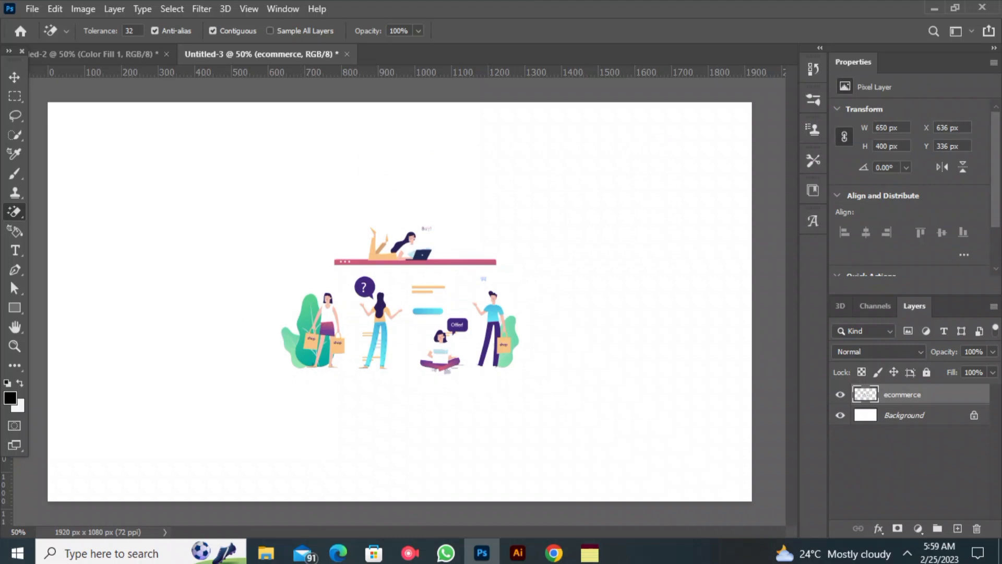
Scale the ecommerce illustration to about 168% and place it on the right half of the canvas, vertically centered
key(v)
drag(519, 300, 555, 306)
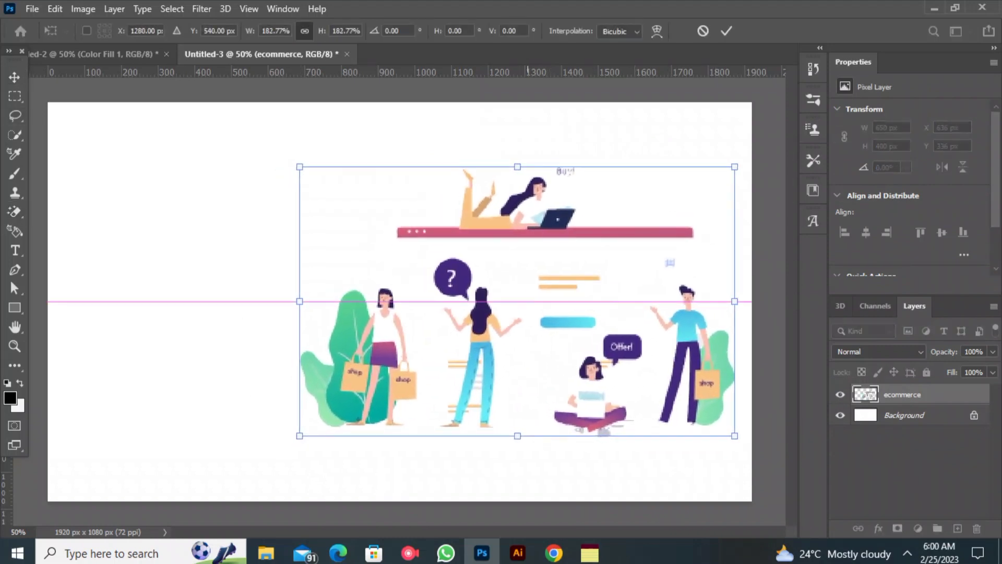
drag(301, 301, 337, 301)
mouse_move(506, 319)
mouse_down()
mouse_move(498, 330)
mouse_move(497, 319)
mouse_up()
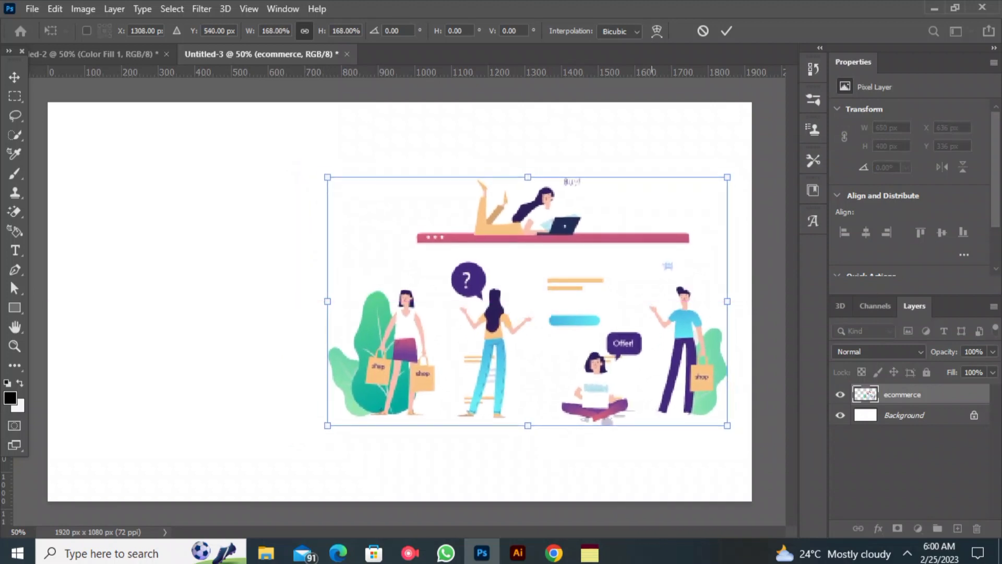
key(Return)
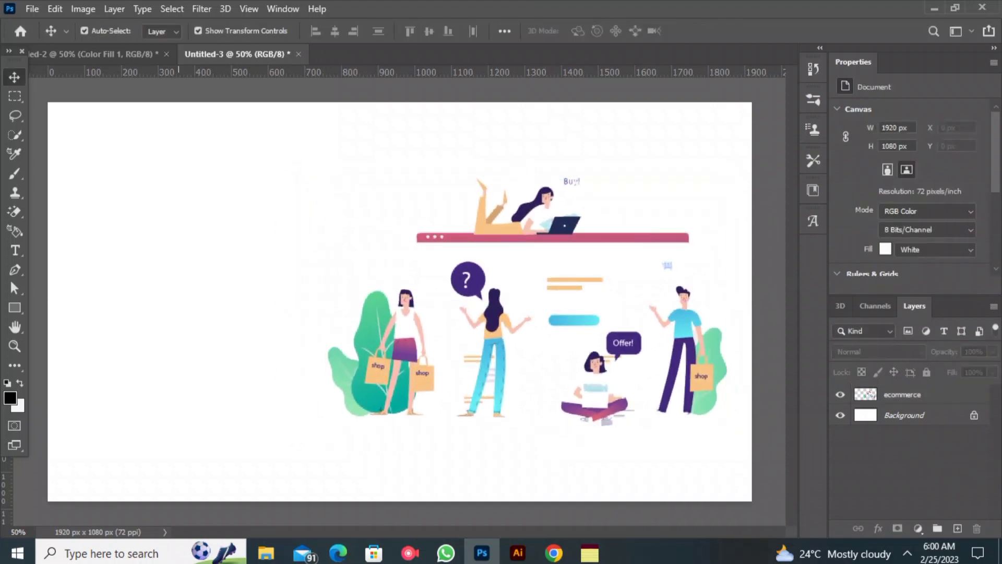
Add a Solid Color fill layer in #f4f4f4 directly above the Background layer
click(904, 415)
click(918, 528)
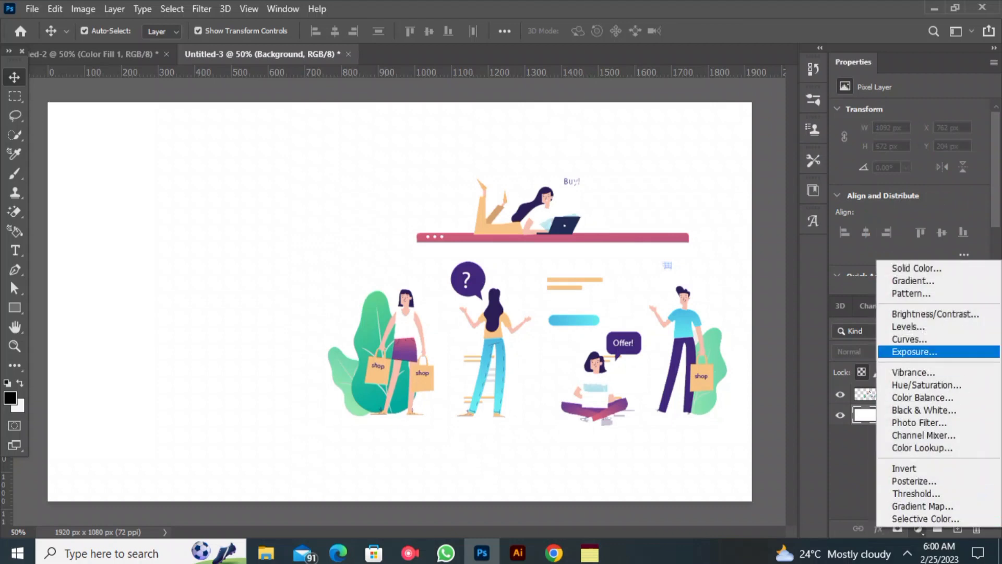
click(913, 266)
click(614, 113)
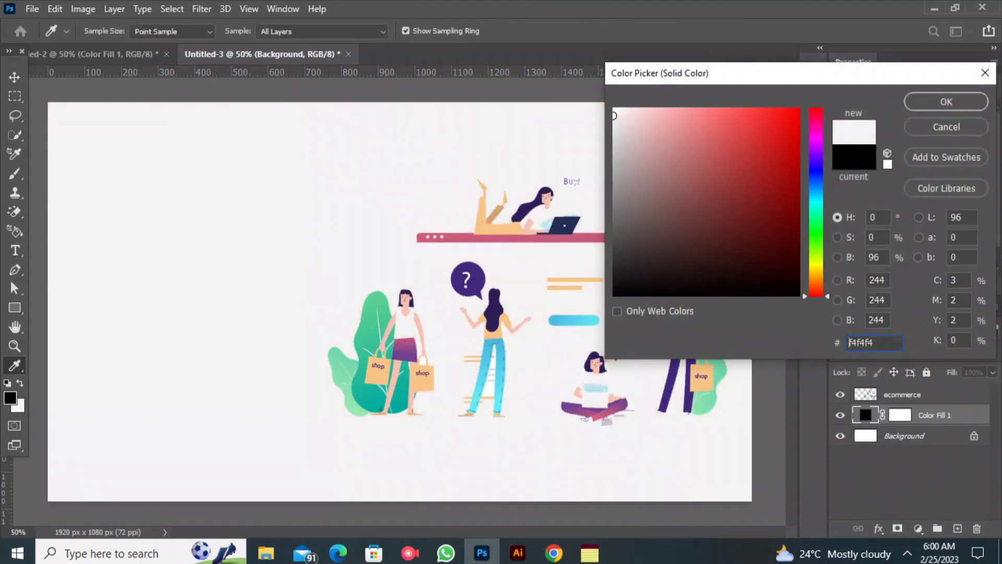
click(946, 102)
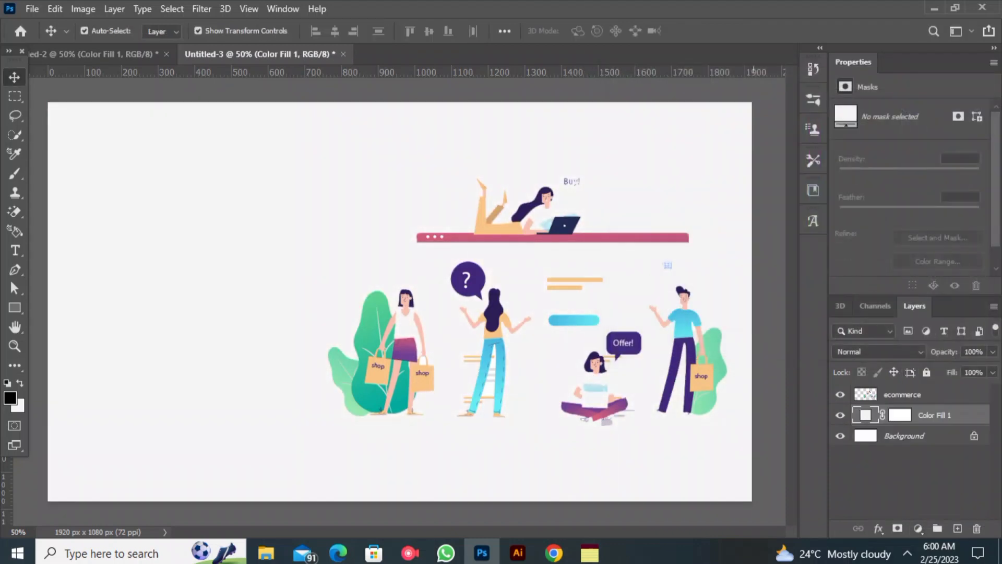
Add a two-line heading reading "Grow Your Business" and "With Us" on the empty left side of the canvas
click(15, 250)
click(65, 251)
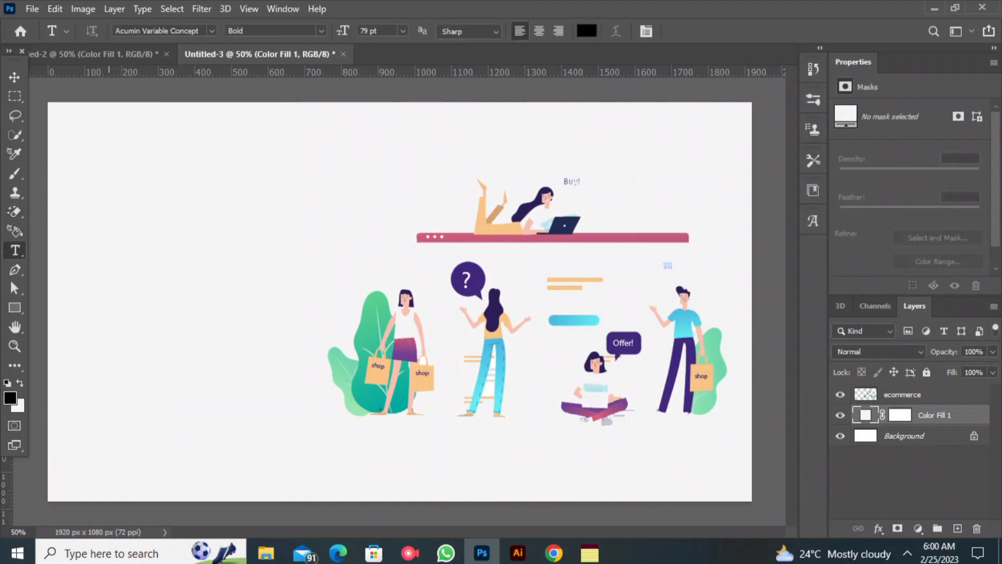
click(109, 209)
text(G)
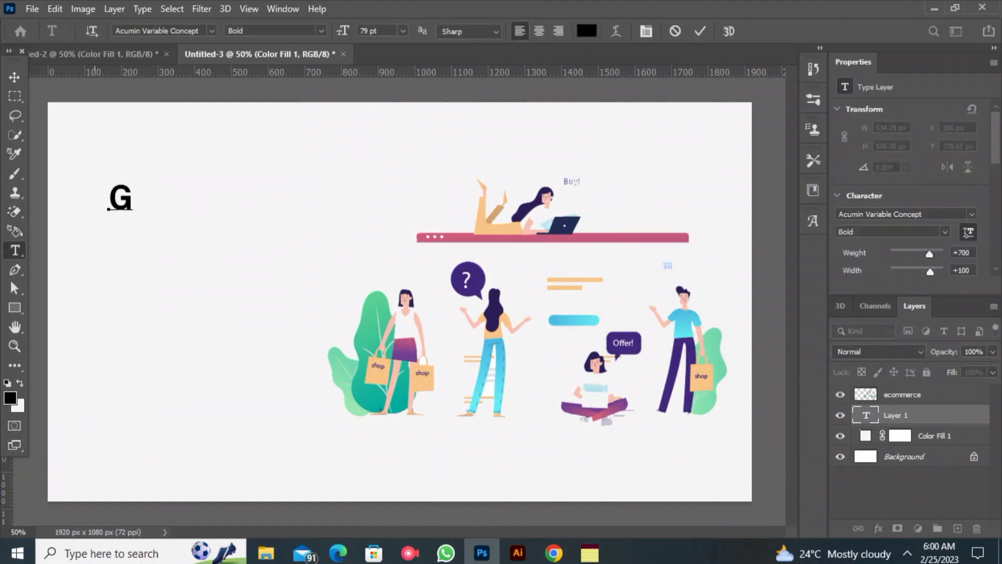
text(row Your )
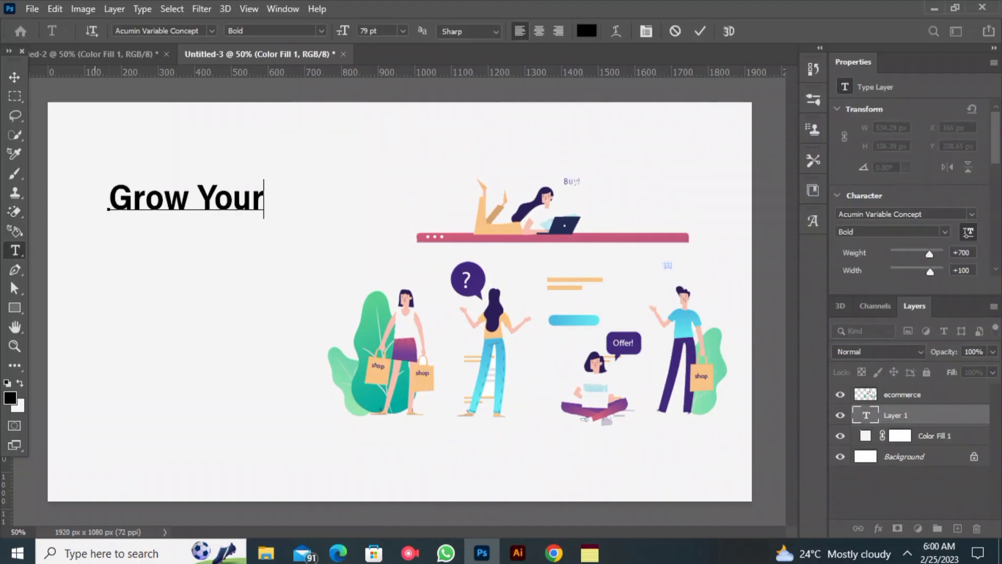
text(Busine)
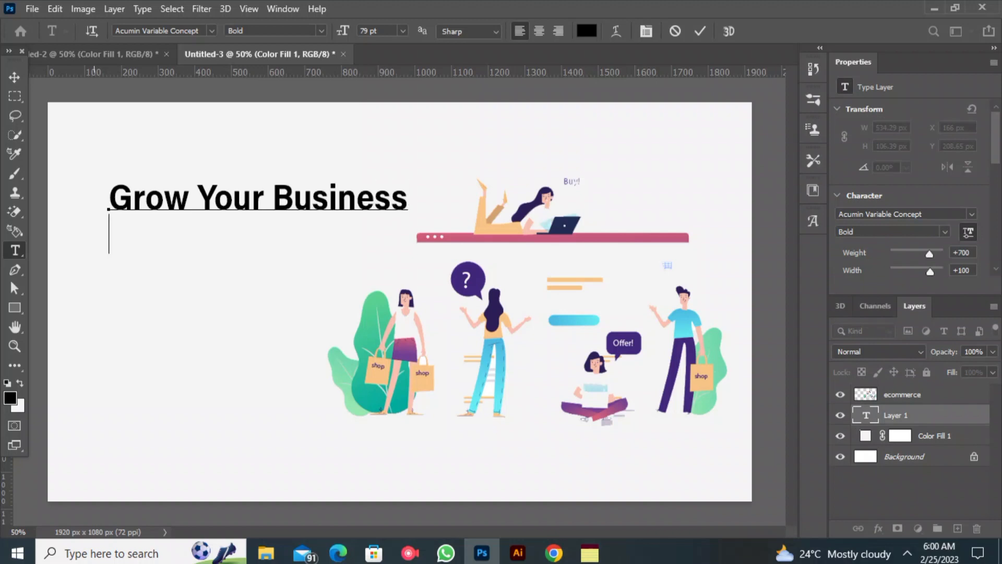
text(ss)
key(Return)
text(With Us)
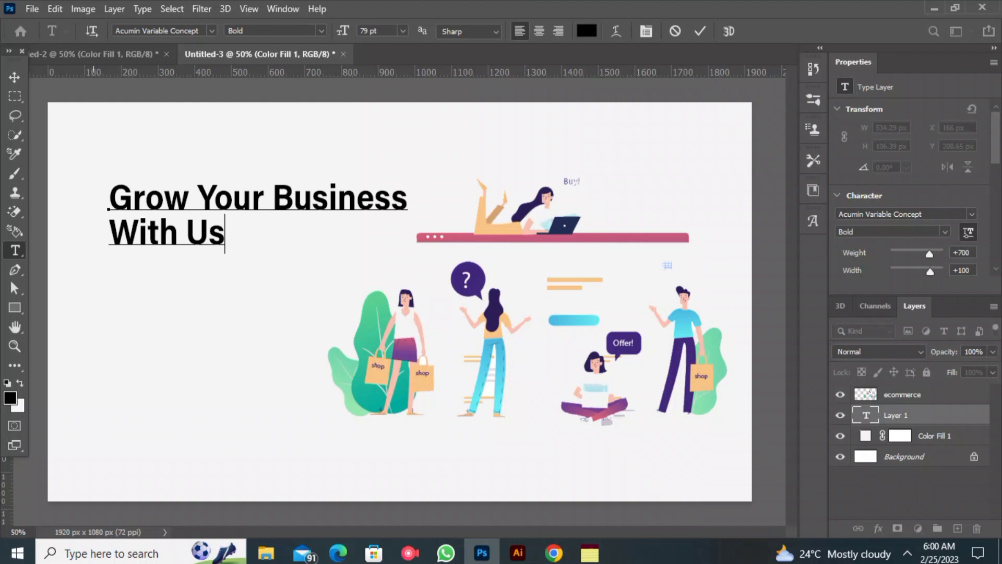
Set the heading's font size to 87 pt and move it down near the canvas's left edge, vertically around the middle
key(ctrl+a)
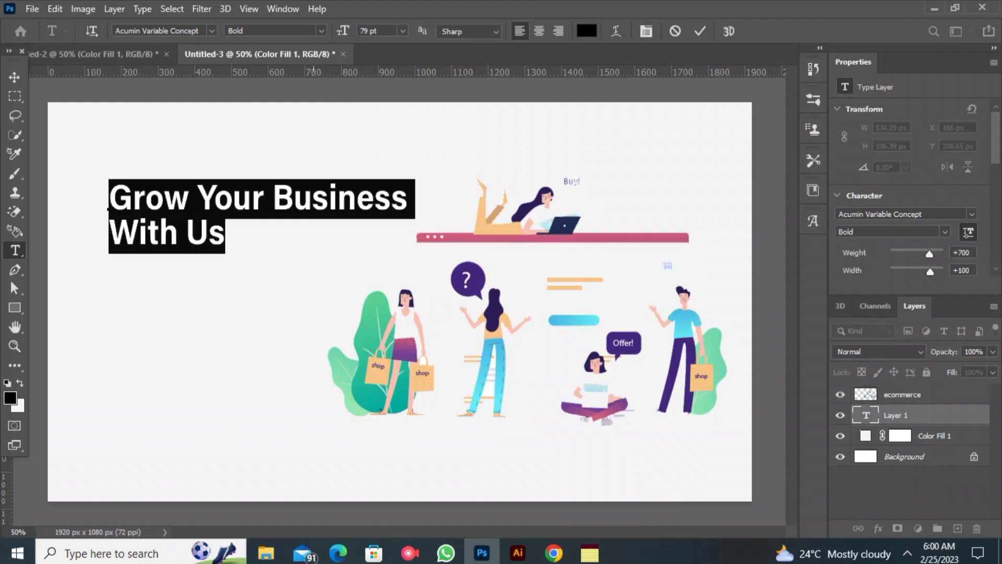
drag(194, 293, 145, 361)
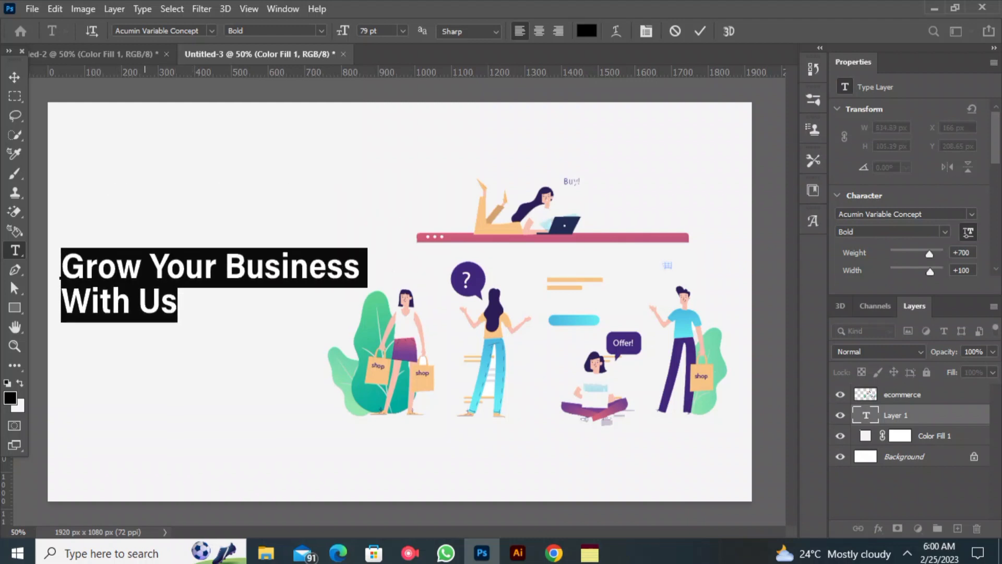
drag(362, 31, 369, 31)
drag(272, 355, 270, 352)
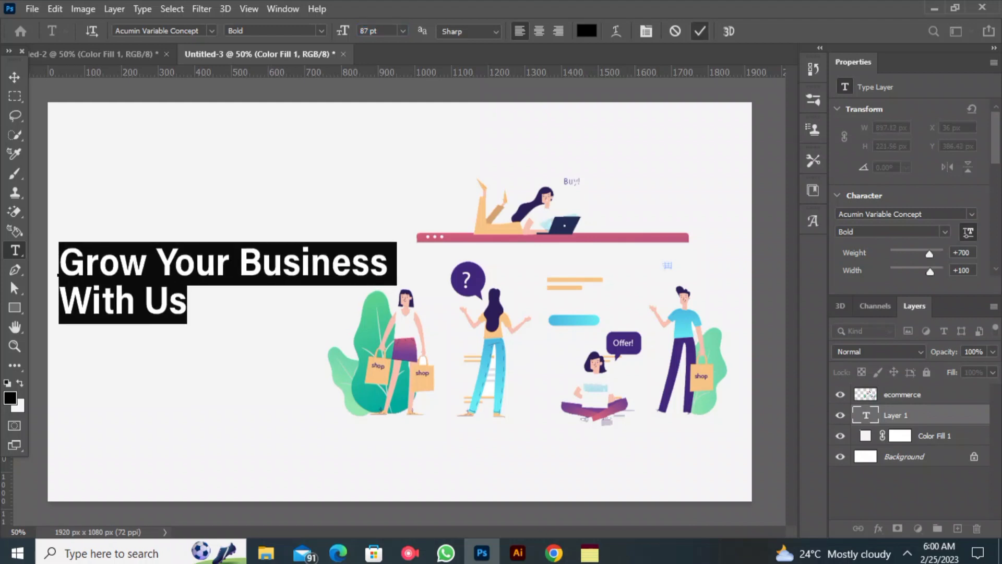
key(ctrl+Return)
Create a lorem ipsum paragraph box about 766 px wide below the heading, with its text at 19 pt
drag(59, 331, 341, 419)
drag(342, 31, 303, 30)
click(14, 77)
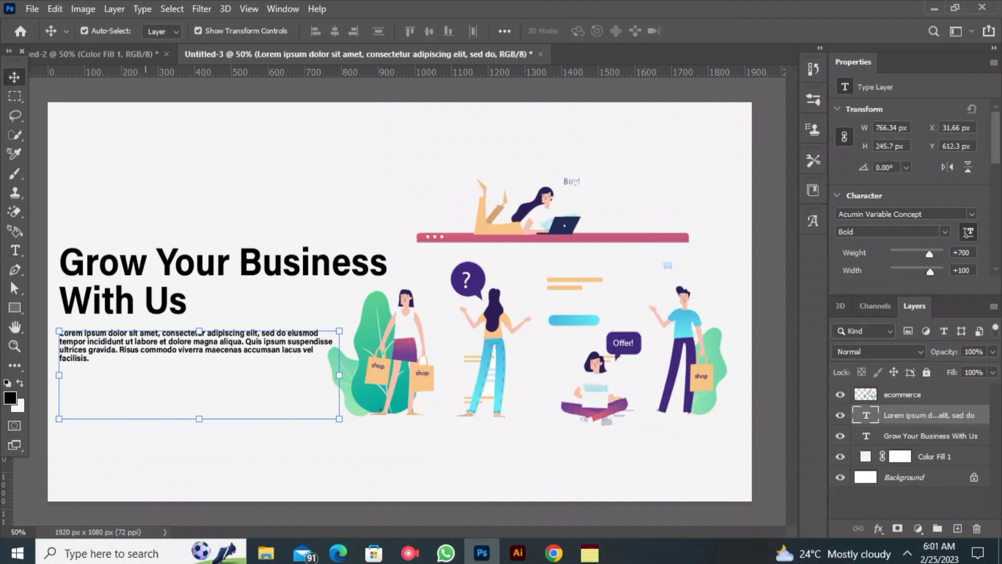
Shift the lorem ipsum paragraph slightly down from the heading and narrow its text box to about 670 px
drag(151, 342, 151, 348)
double_click(152, 348)
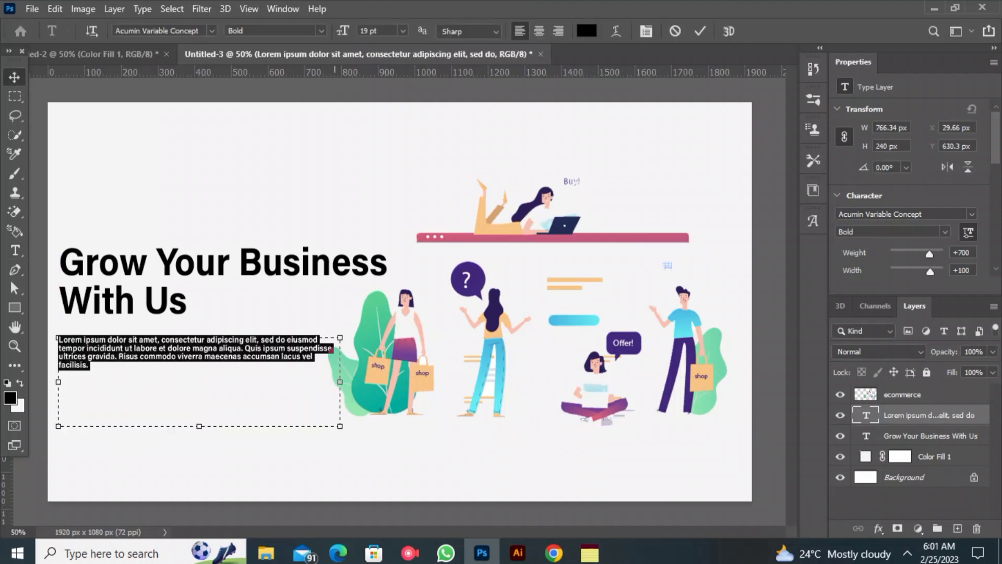
drag(340, 382, 304, 381)
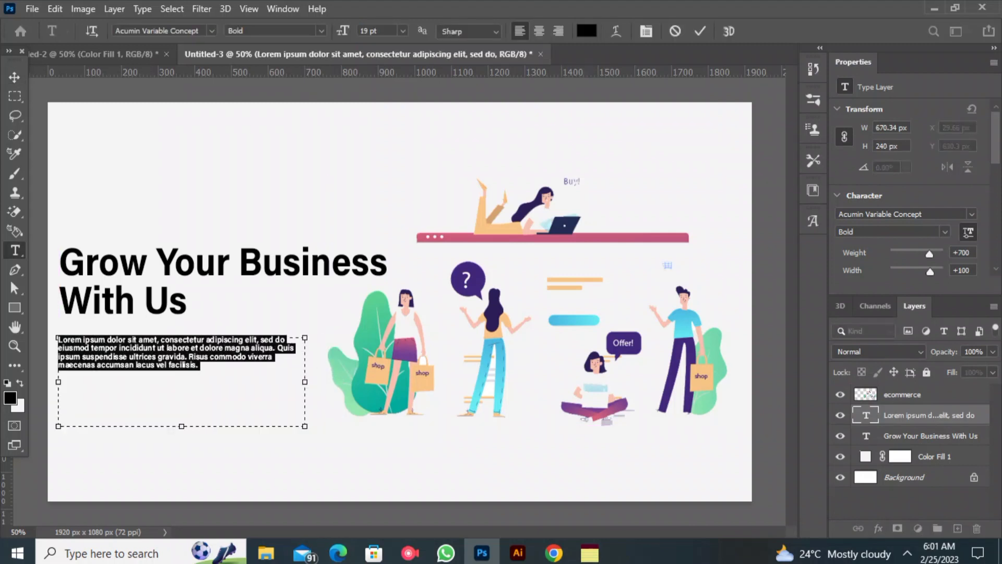
click(14, 78)
click(143, 182)
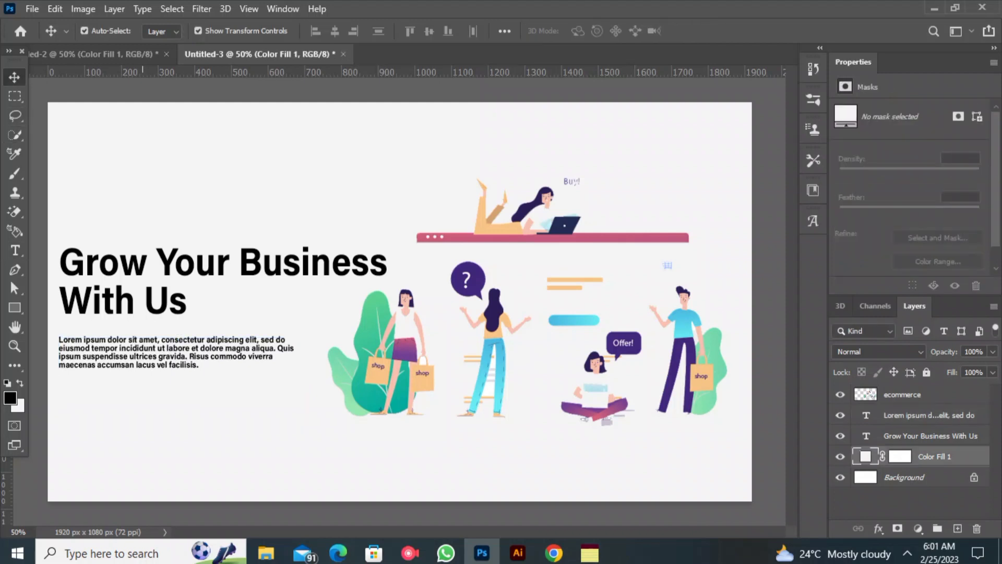
drag(181, 343, 183, 343)
click(141, 456)
key(u)
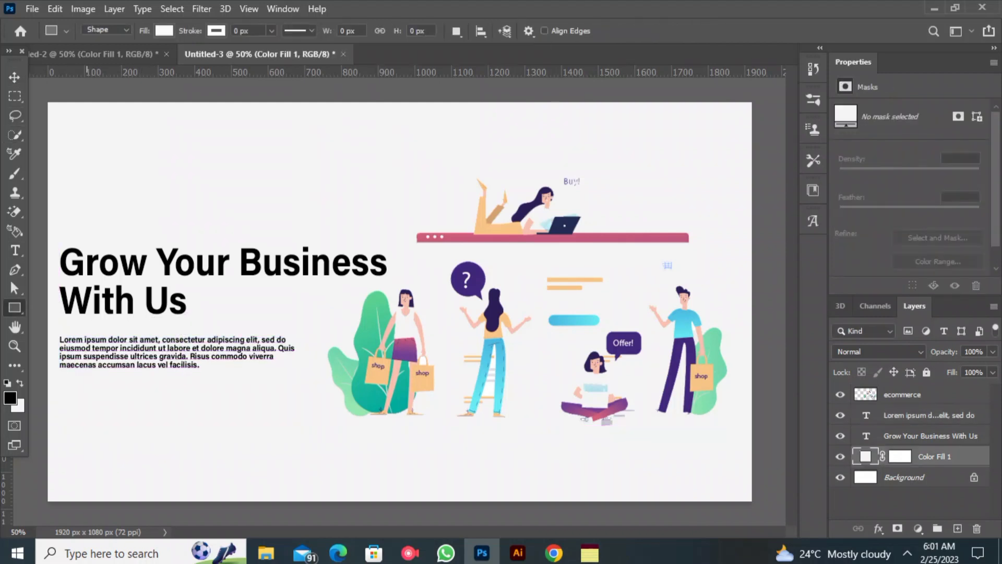
drag(85, 403, 140, 428)
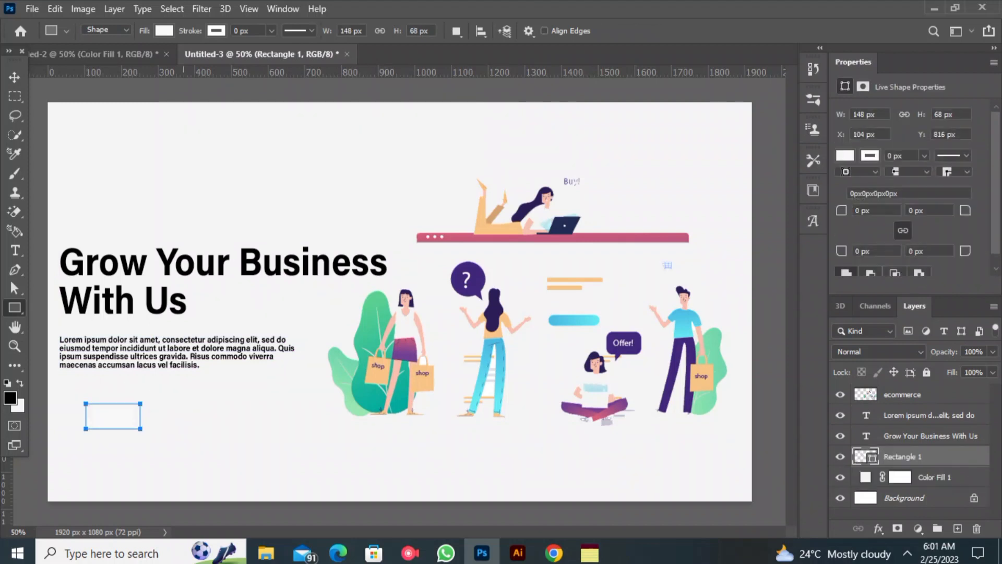
click(164, 30)
click(111, 109)
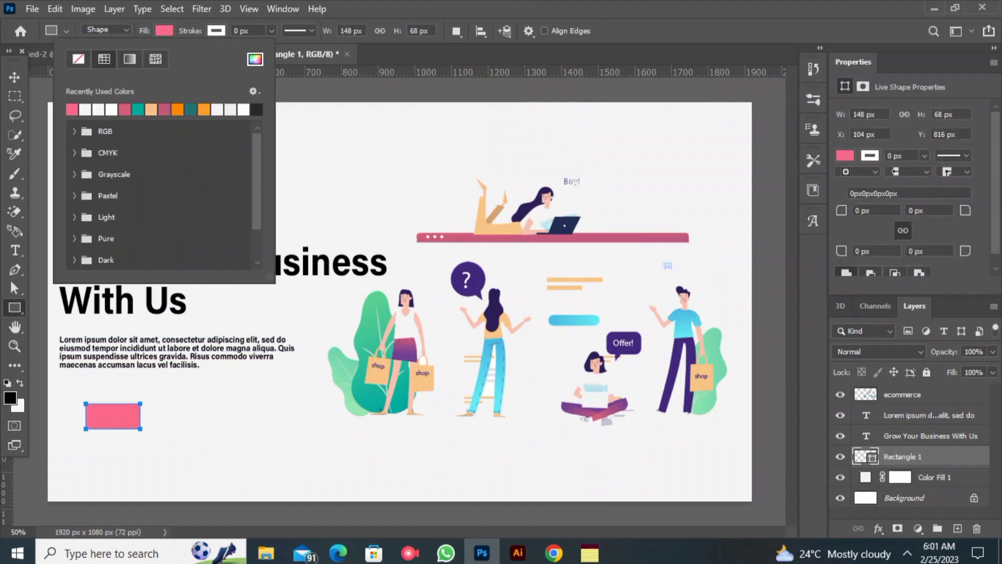
click(841, 211)
drag(841, 210, 876, 210)
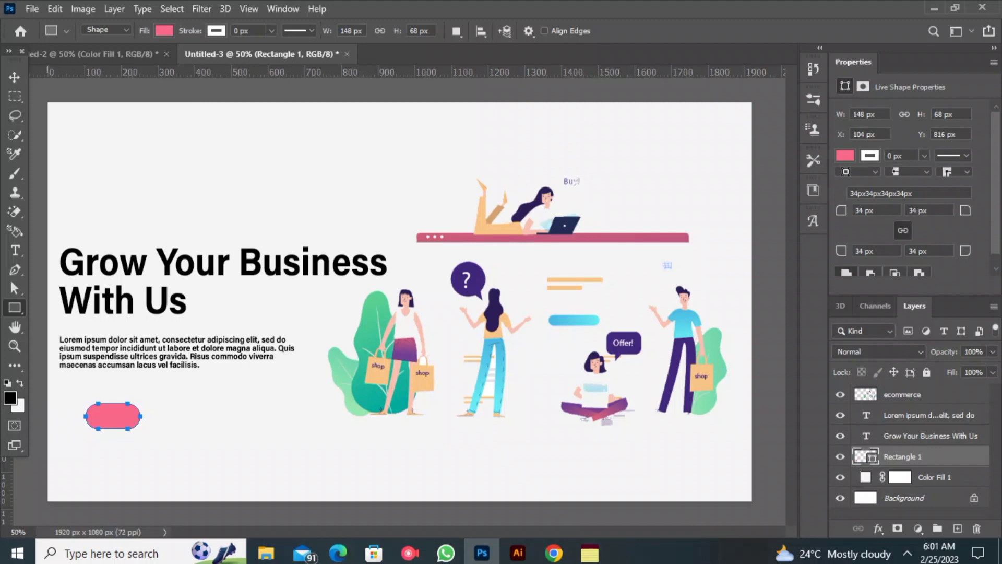
key(Delete)
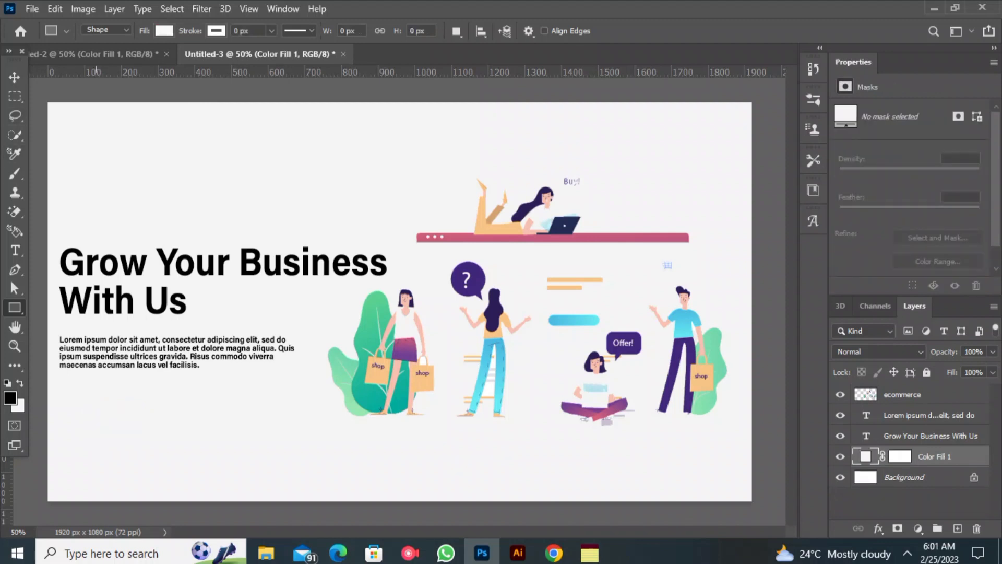
Draw a rectangle about 196 × 88 px below the paragraph and fill it with the recently used pink
drag(95, 396, 167, 428)
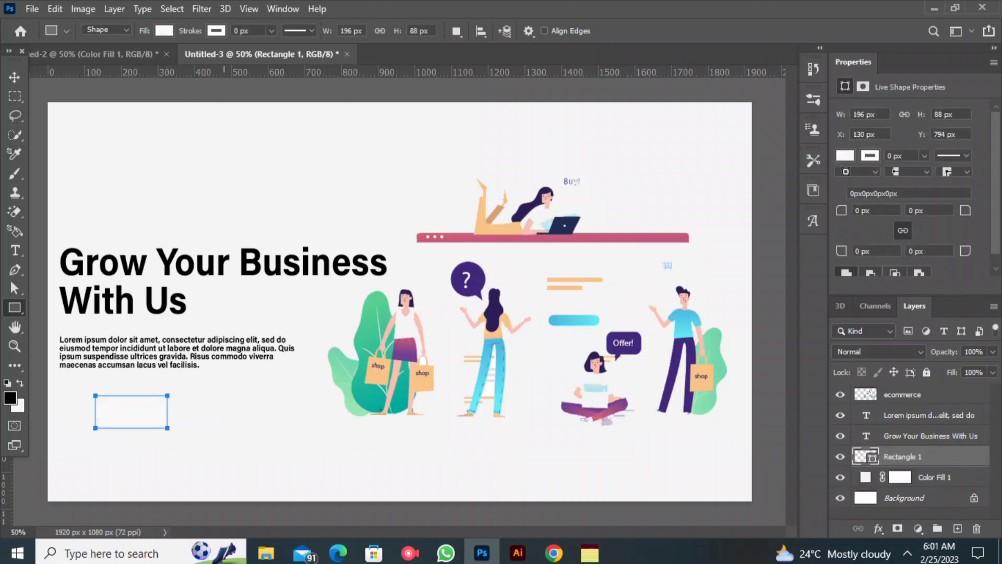
click(164, 31)
click(71, 109)
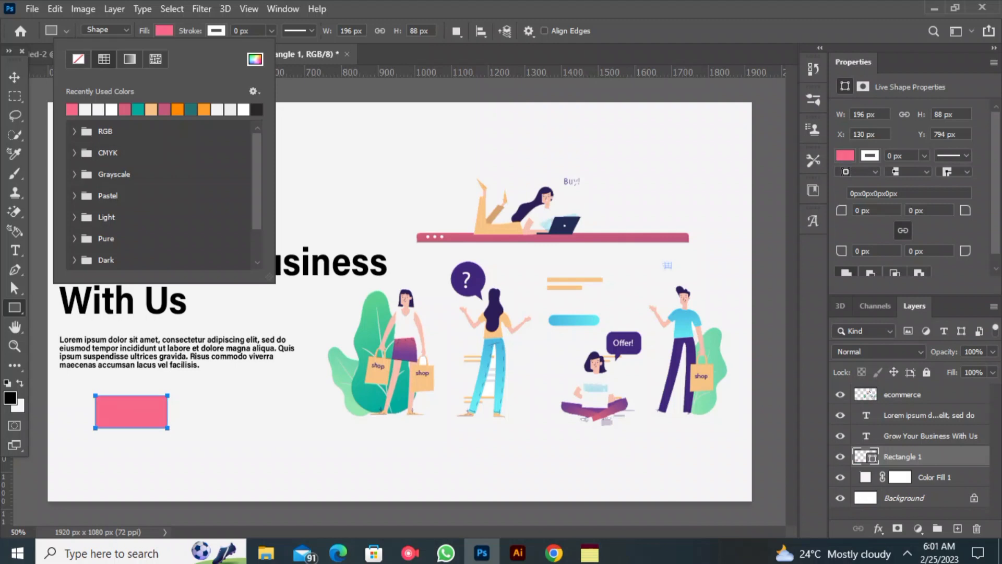
Round all corners of the pink rectangle to 44 px and move it left to about X 78 px, Y 788 px
drag(842, 210, 903, 211)
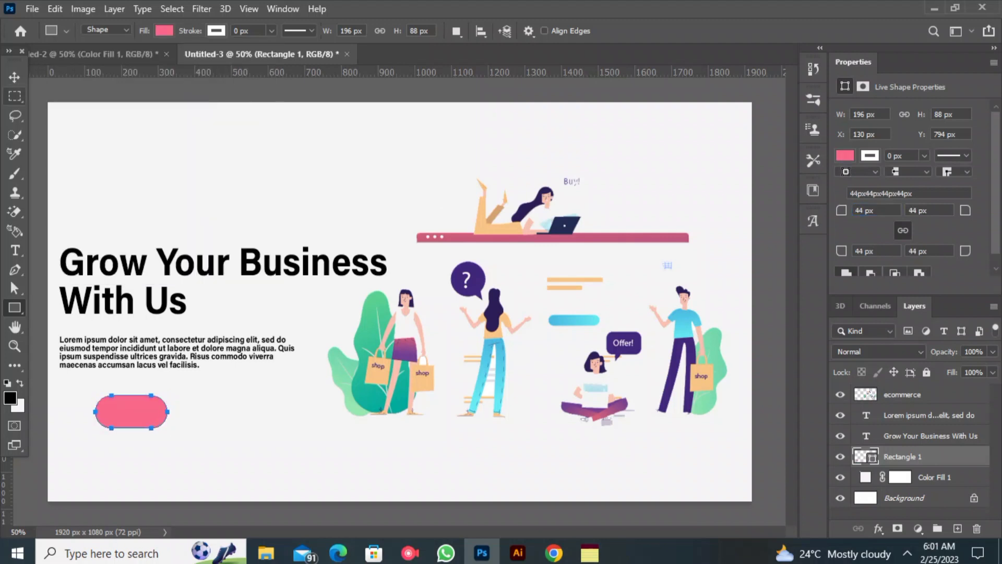
key(v)
drag(130, 403, 105, 404)
Add the text "CONTACT US" at 25 pt and place it over the center of the pink rounded rectangle
click(14, 251)
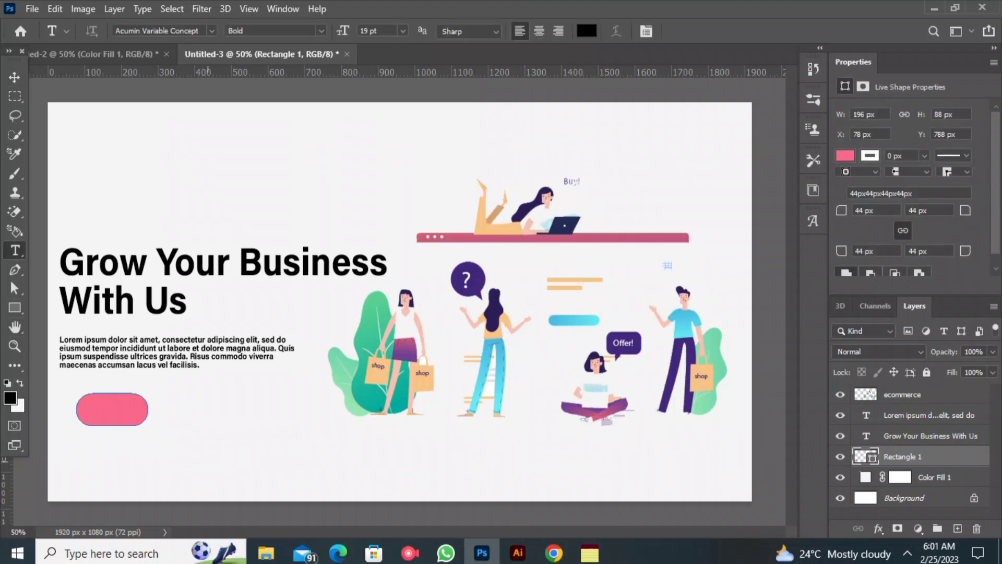
click(229, 452)
text(CONTACT US)
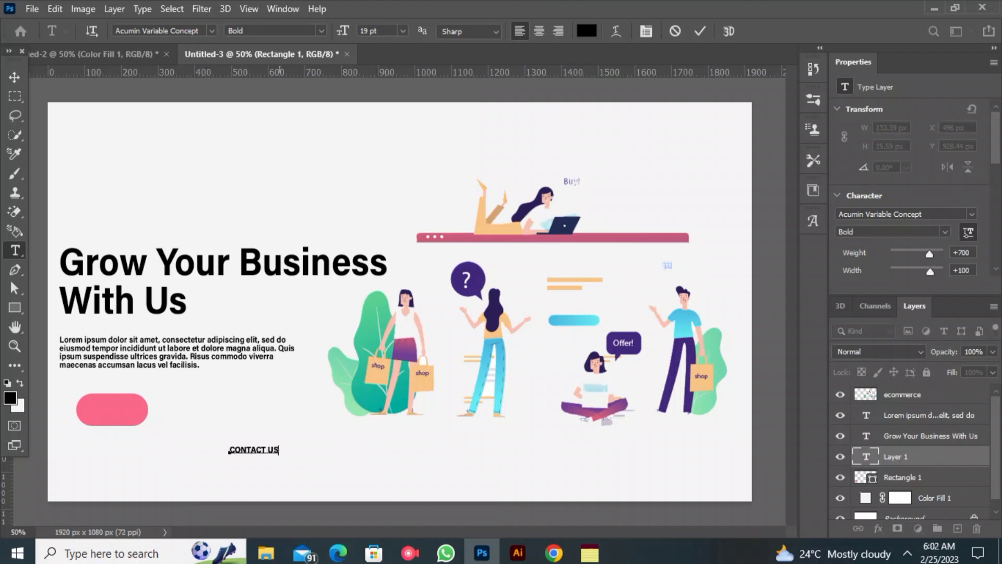
key(Up)
key(Up)
key(Up)
key(Up)
key(Up)
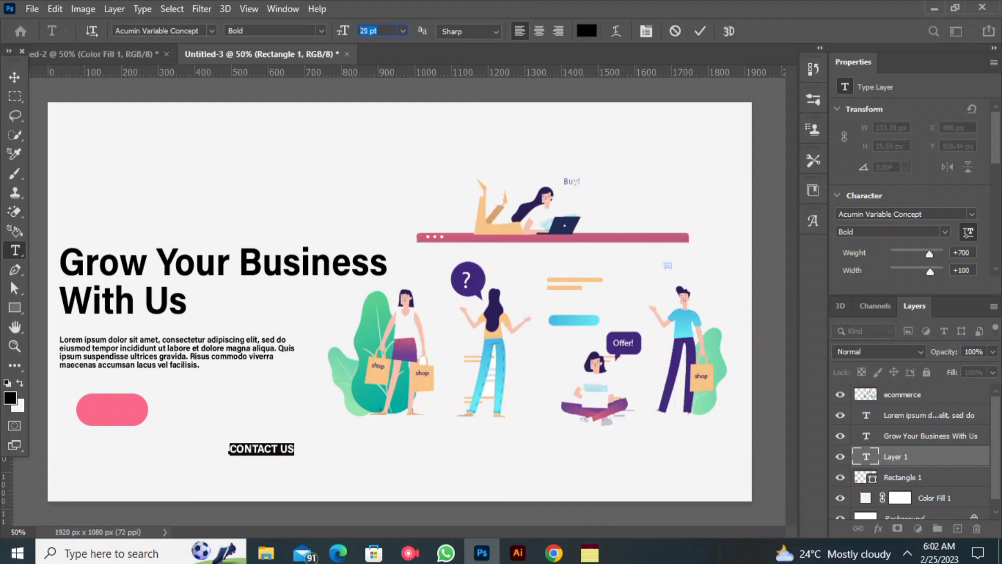
drag(264, 448, 116, 410)
click(700, 30)
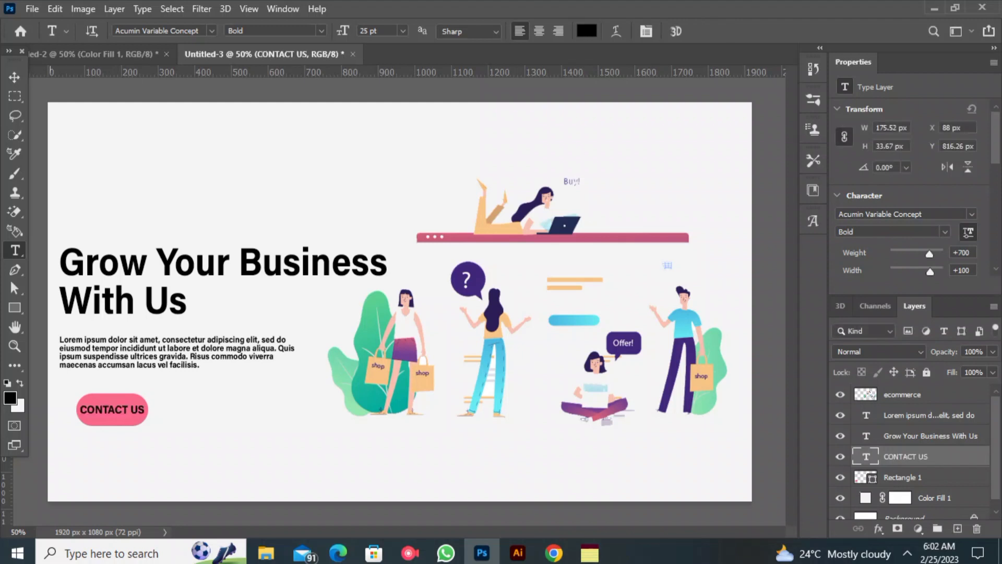
Apply a pink Outer Glow to the pink rounded rectangle with 100% opacity, 27% spread and 7 px size
click(15, 77)
click(934, 498)
click(926, 477)
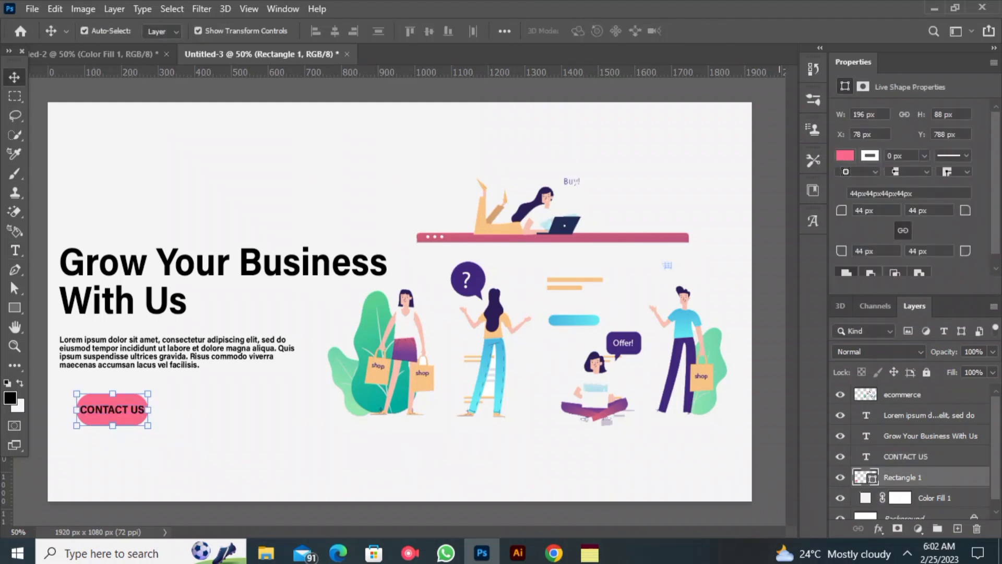
double_click(926, 478)
scroll(364, 240, down, 2)
click(319, 289)
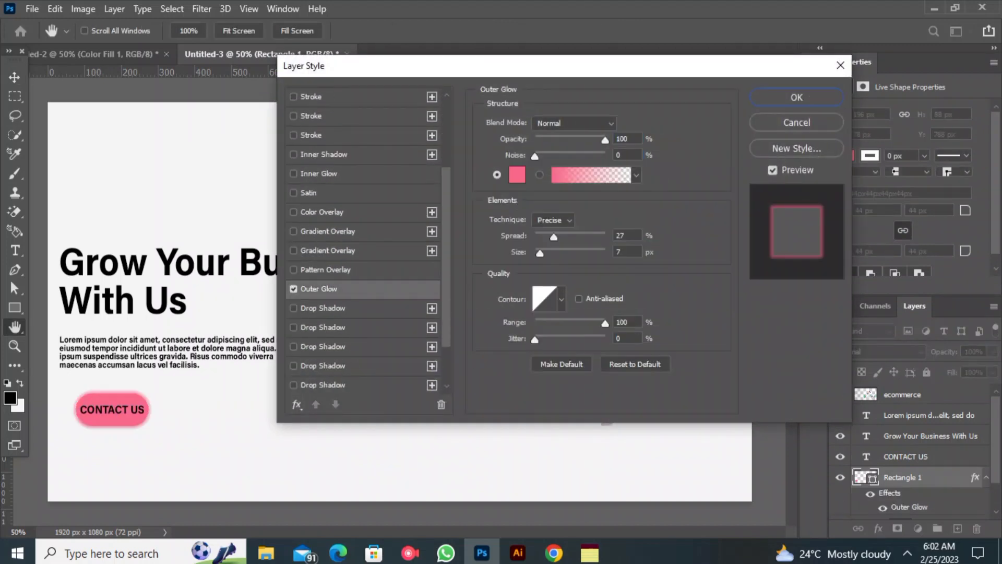
key(Return)
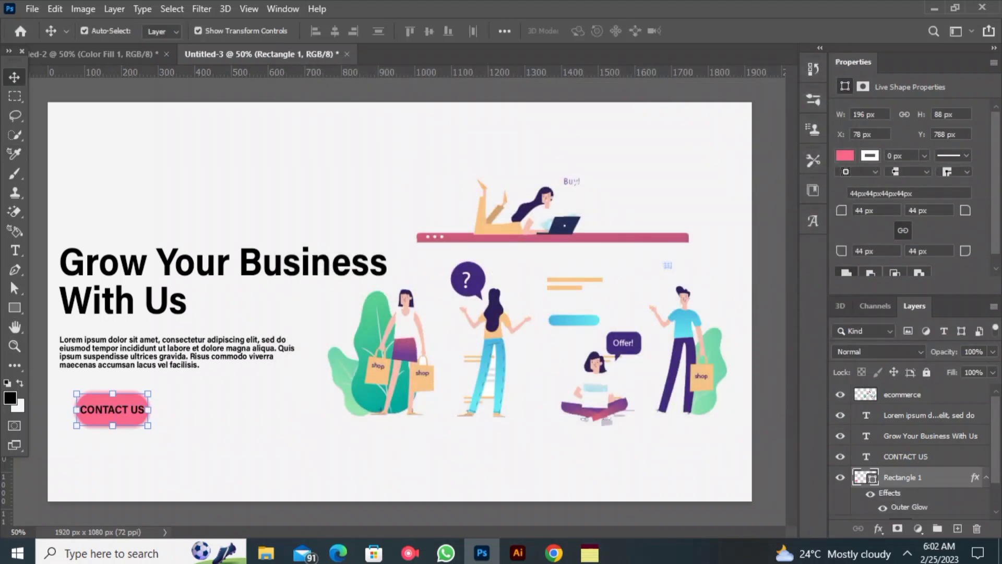
Add the text "HOME" at 25 pt near the banner's upper edge and duplicate its layer three times
click(15, 250)
click(351, 123)
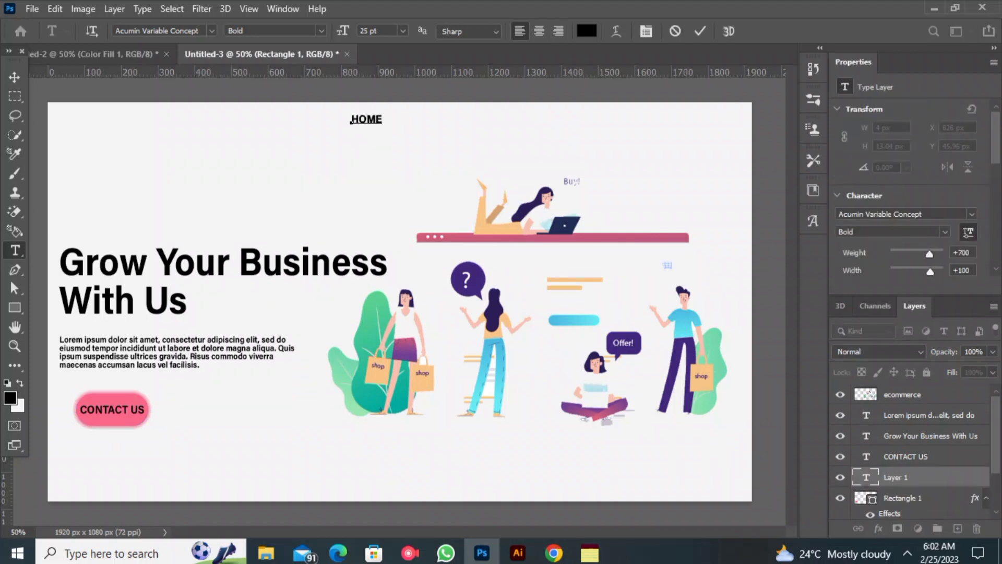
text(HOME)
click(700, 31)
key(ctrl+j)
key(ctrl+j)
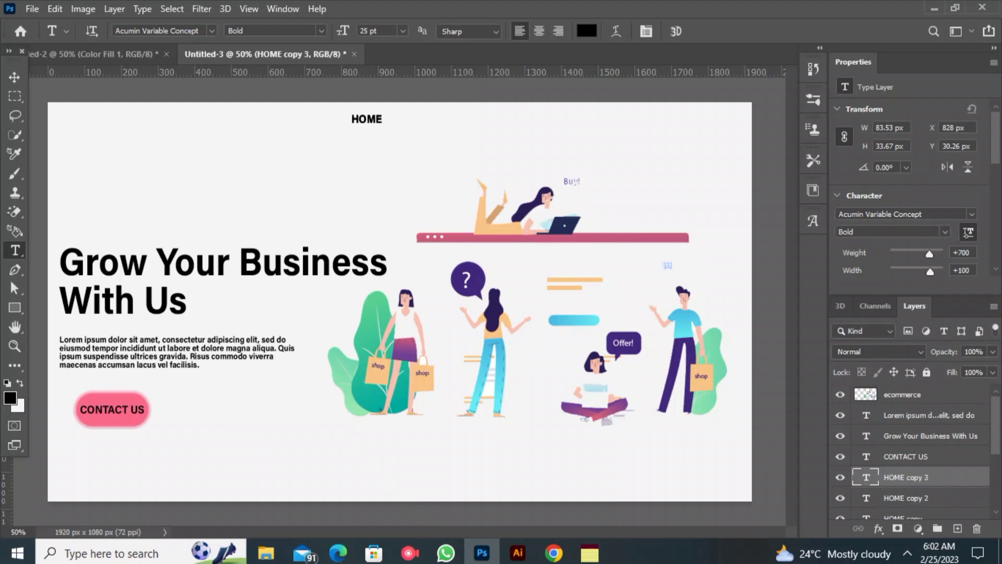
Spread the four HOME labels in a horizontal row along the upper edge, with the first at about X 866 px
key(v)
drag(366, 119, 451, 119)
drag(366, 119, 542, 119)
drag(363, 119, 700, 119)
drag(542, 119, 595, 119)
drag(451, 119, 489, 119)
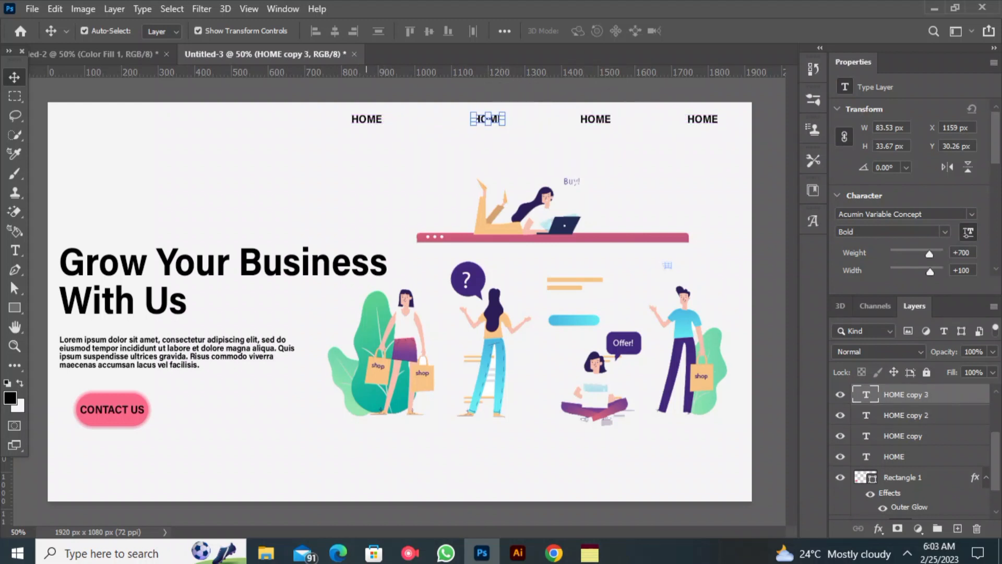
drag(367, 119, 381, 119)
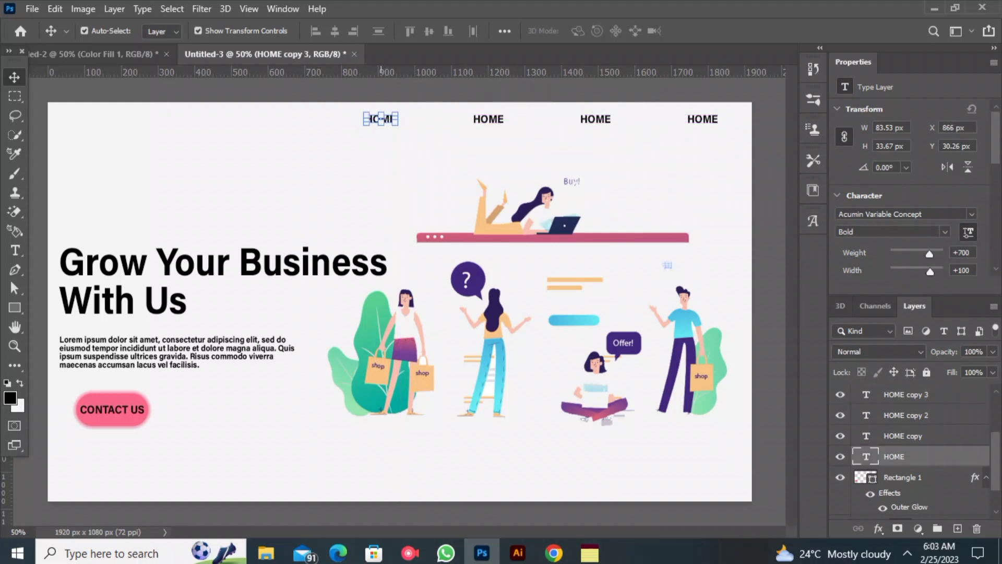
Replace the text of the second HOME label with "SERVICES"
key(t)
double_click(486, 119)
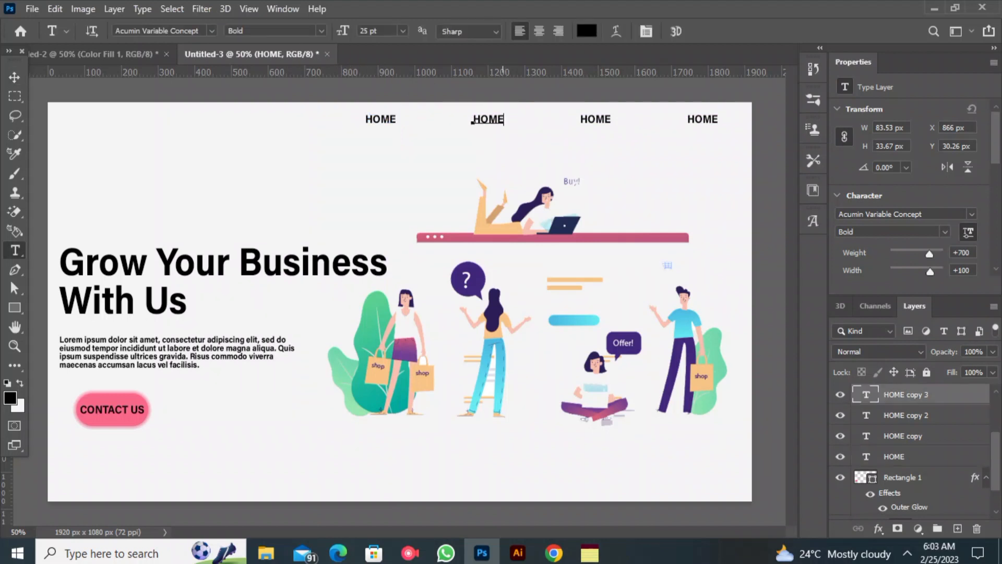
text(SE)
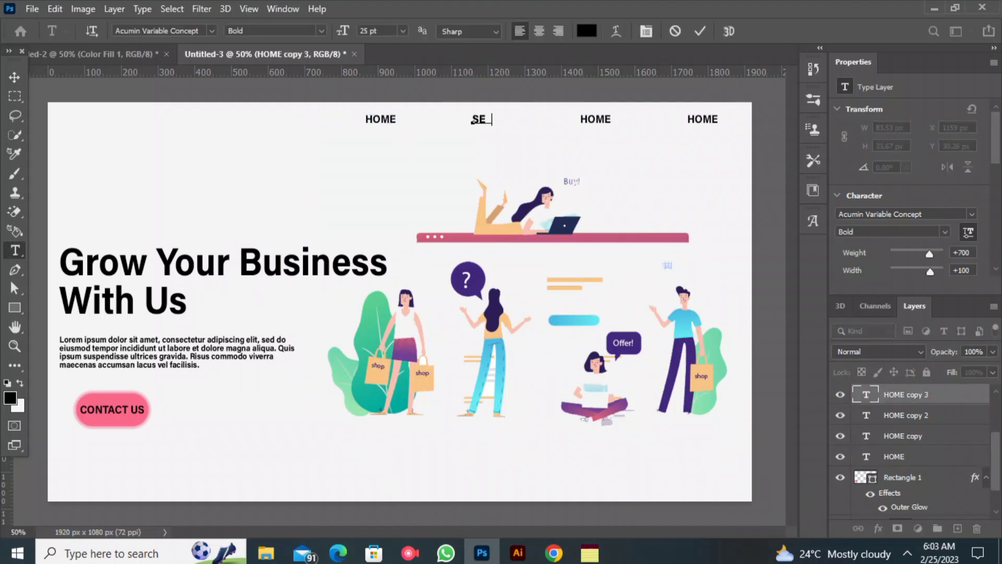
text(RVICES)
key(ctrl+Return)
Replace the third HOME label with "ABOUT US" and the fourth with "ORDER"
double_click(579, 119)
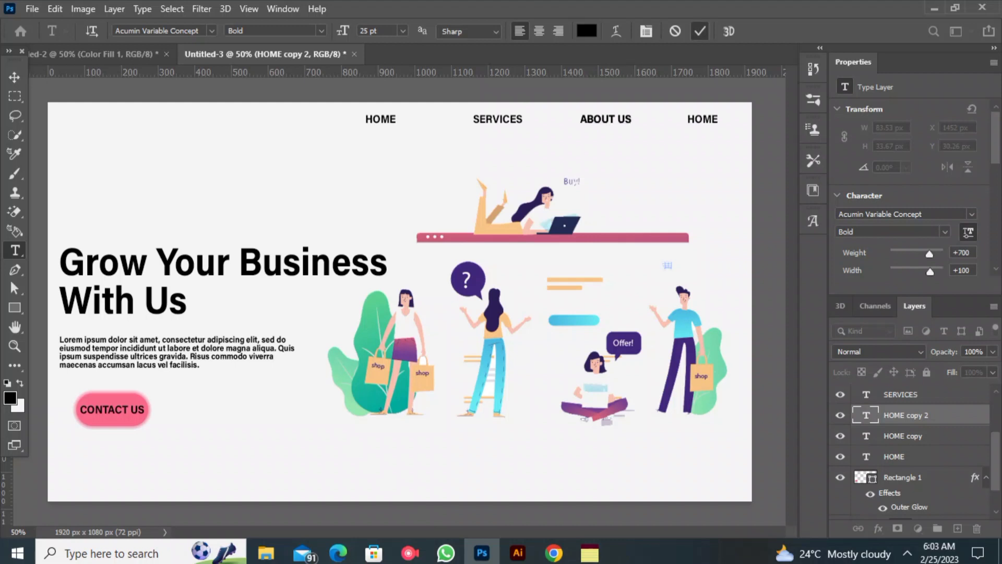
key(ctrl+Return)
drag(688, 120, 760, 121)
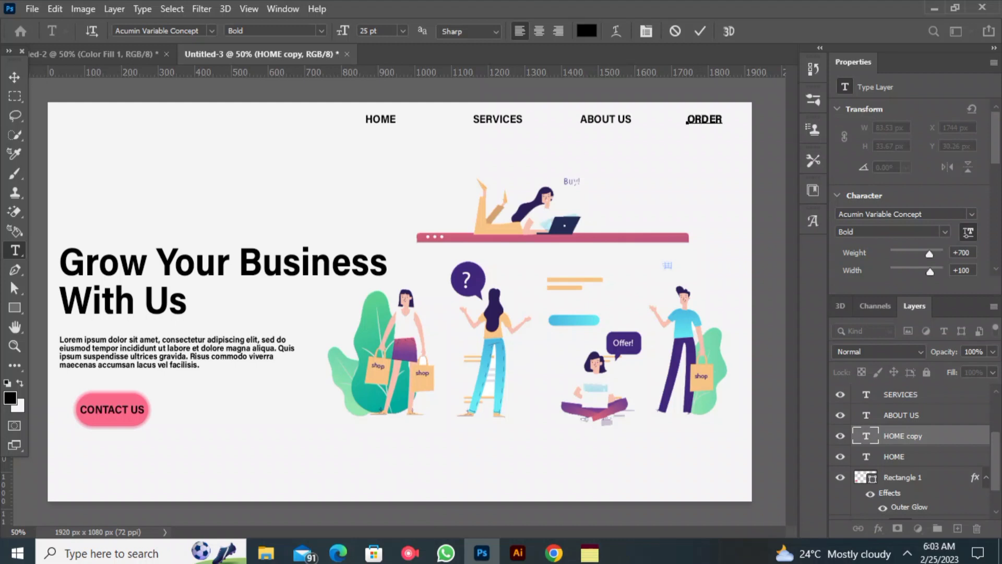
key(ctrl+Return)
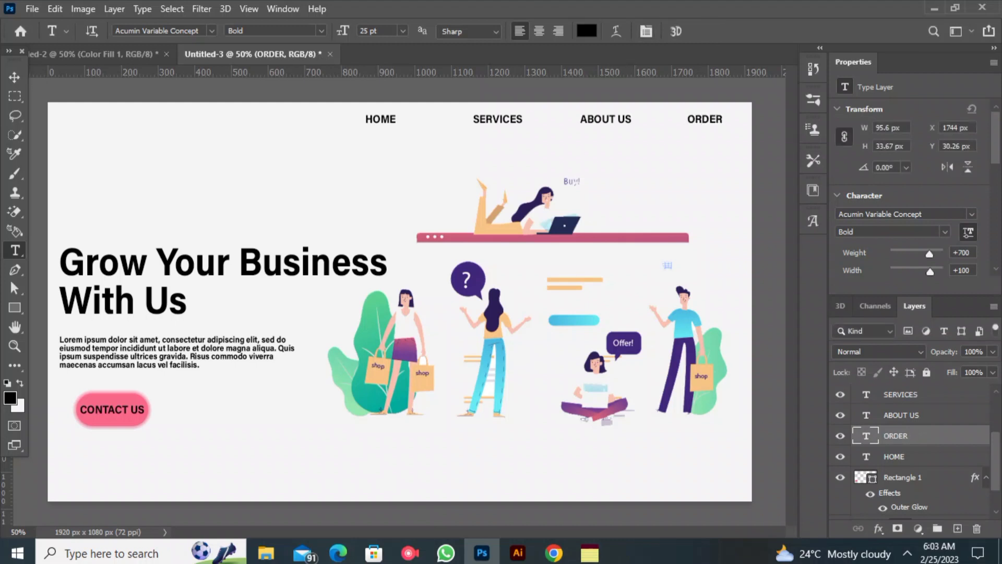
Shift the SERVICES, ABOUT US and ORDER labels slightly left to even out the navigation row's spacing
key(v)
click(505, 131)
drag(508, 119, 498, 119)
drag(614, 119, 602, 119)
drag(705, 119, 695, 120)
click(487, 148)
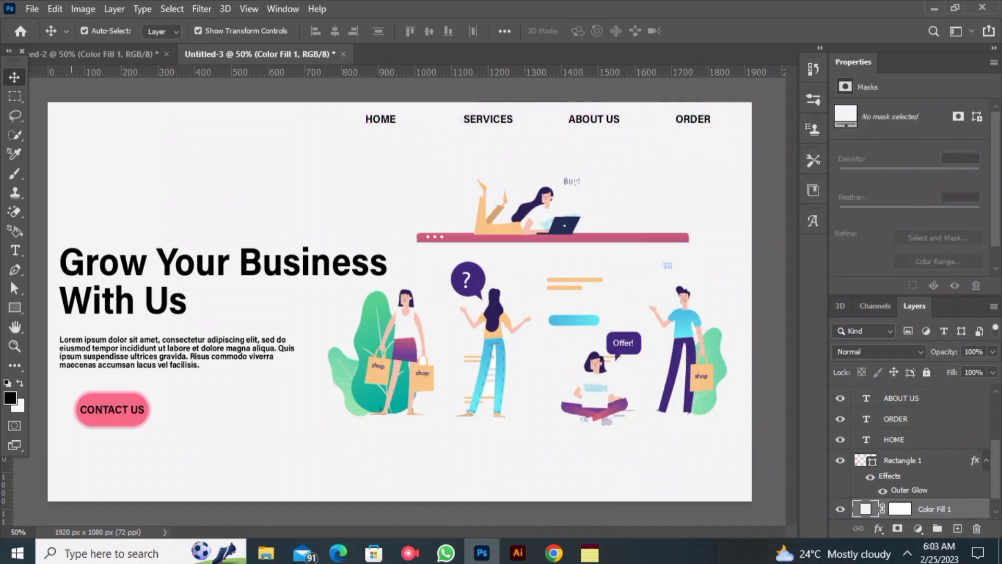
Add the text "YOUR LOGO" at 57 pt and place it in the banner's upper-left corner
key(t)
click(64, 135)
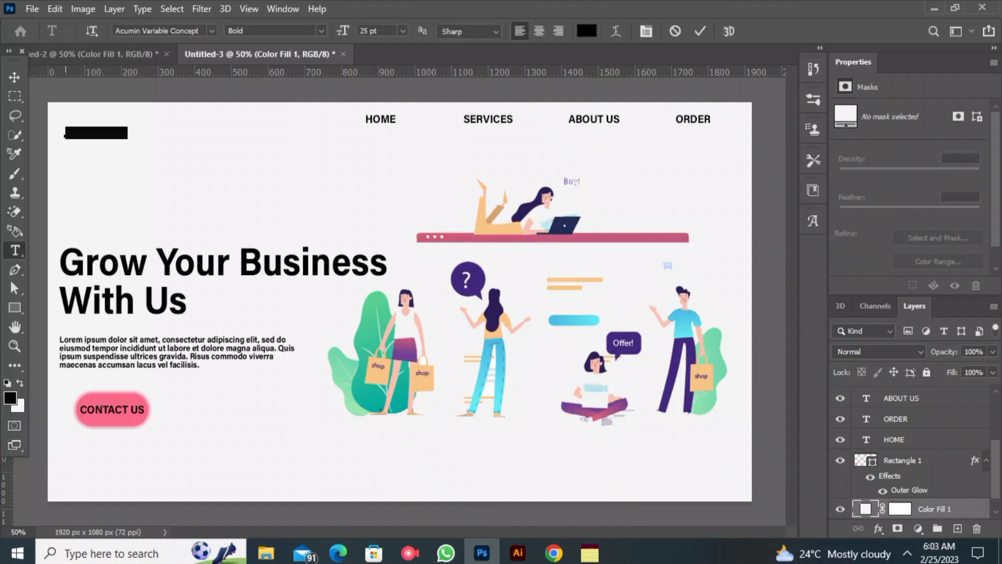
text(YOUR LOGO)
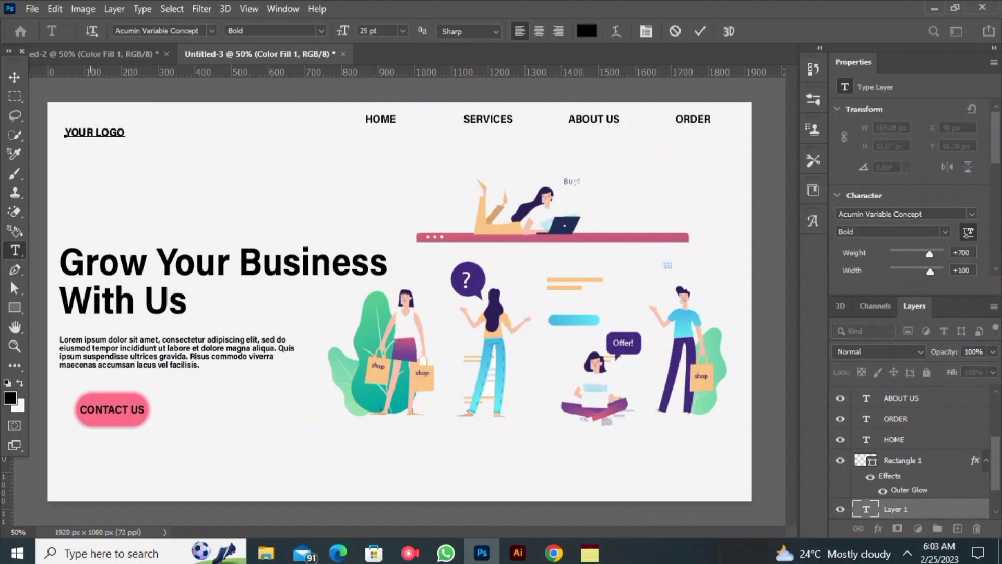
key(ctrl+a)
drag(342, 31, 360, 31)
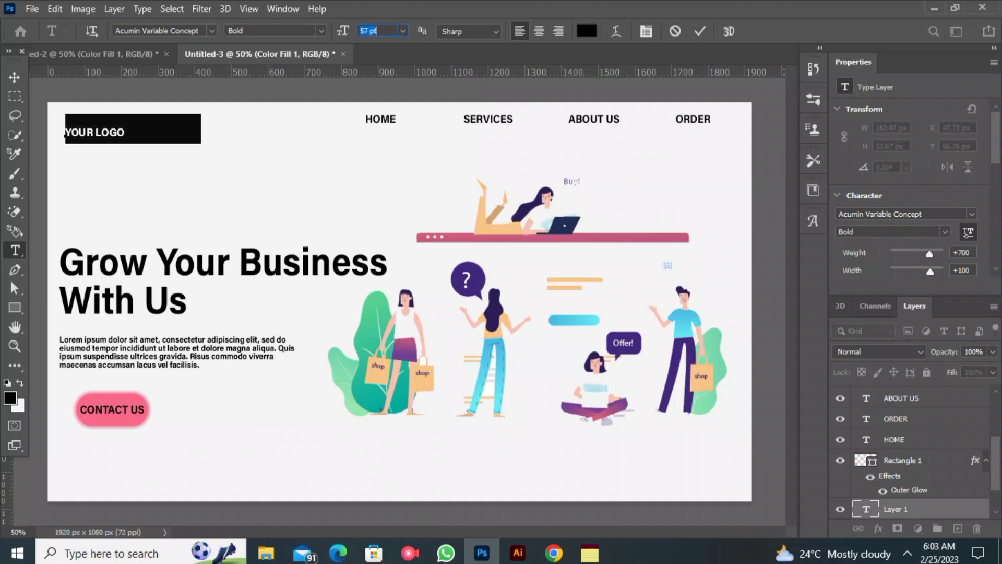
drag(185, 172, 171, 168)
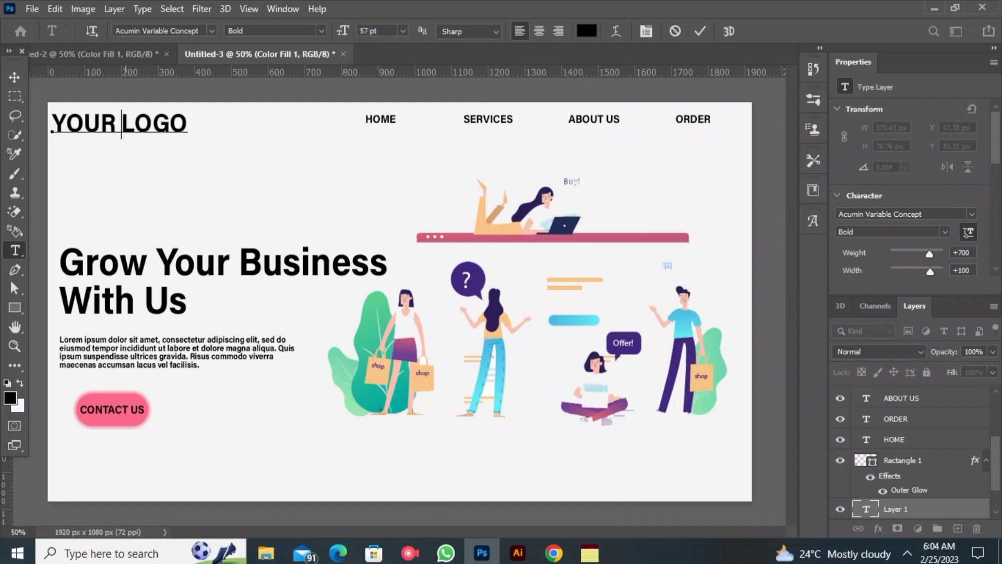
Recolor the word LOGO in the logo text with the contact button's pink, f86989
click(586, 31)
click(126, 400)
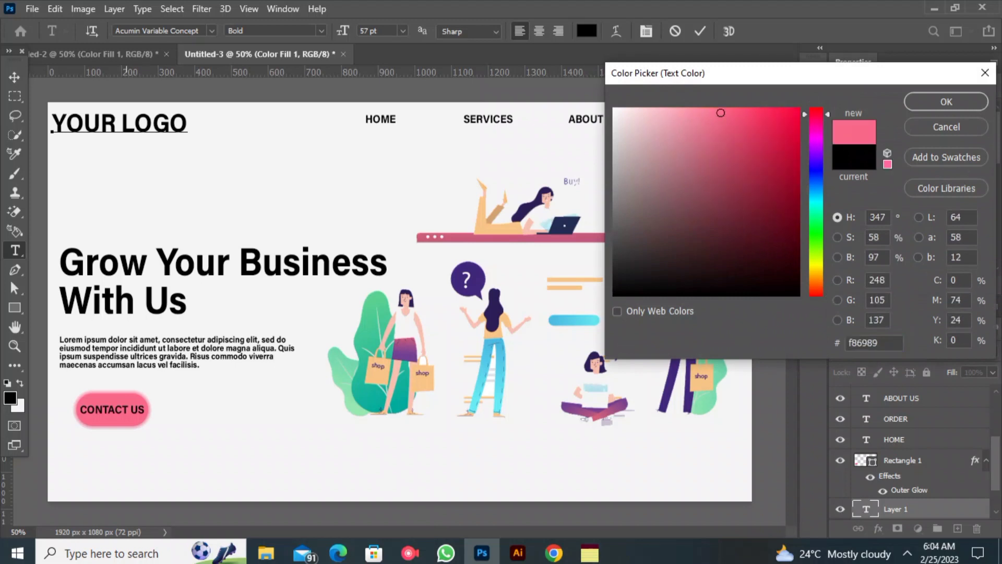
click(946, 102)
click(14, 77)
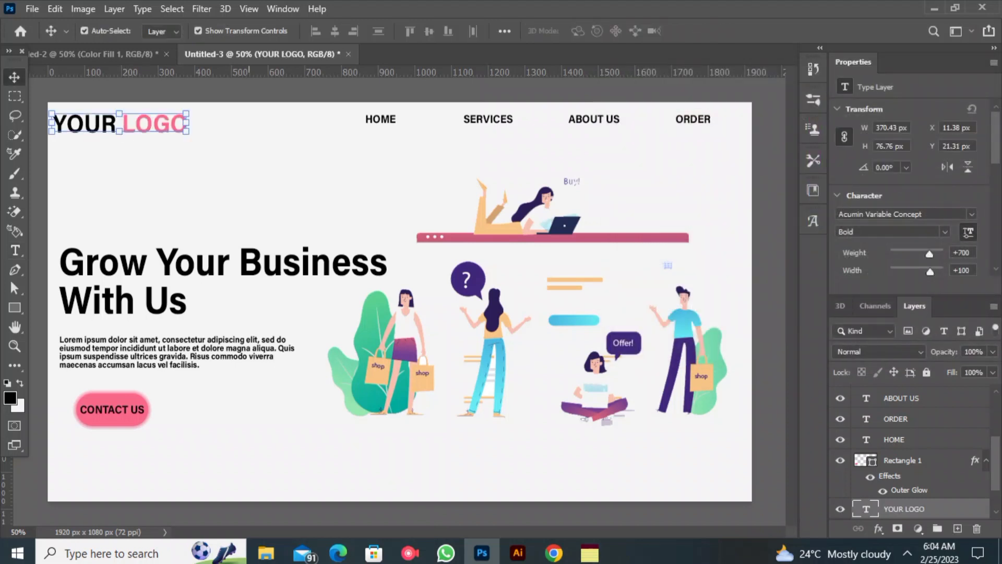
click(229, 180)
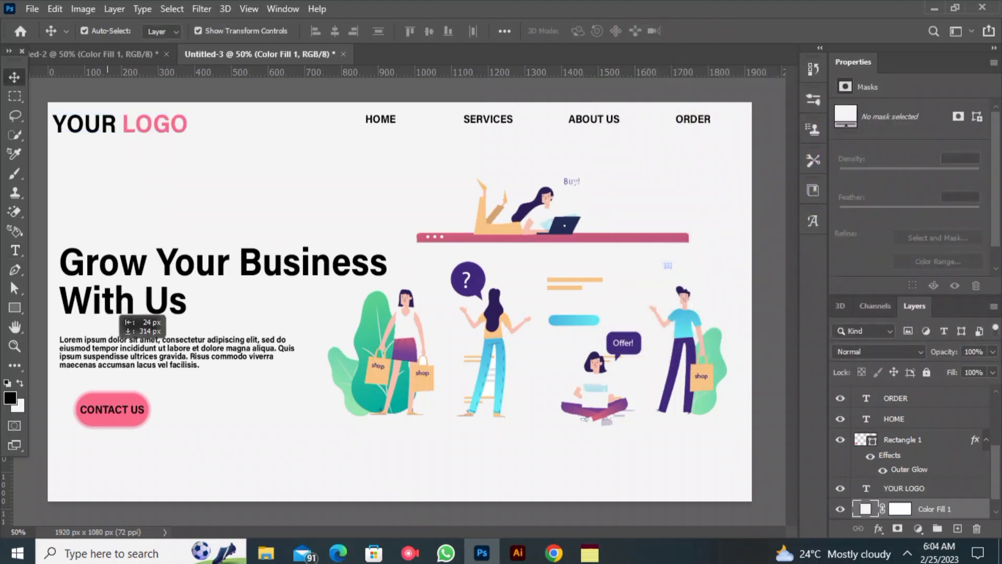
Move the heading, paragraph and contact button together up about 60 px and slightly left, lining up with the logo
drag(36, 250, 130, 422)
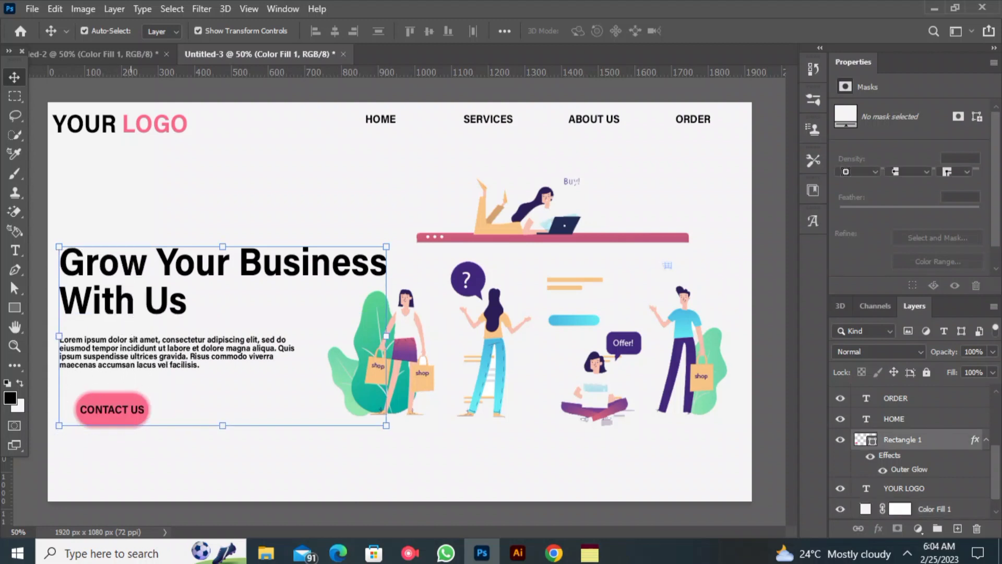
mouse_move(183, 255)
mouse_down()
mouse_move(177, 224)
mouse_move(186, 230)
mouse_move(167, 265)
mouse_up()
click(174, 480)
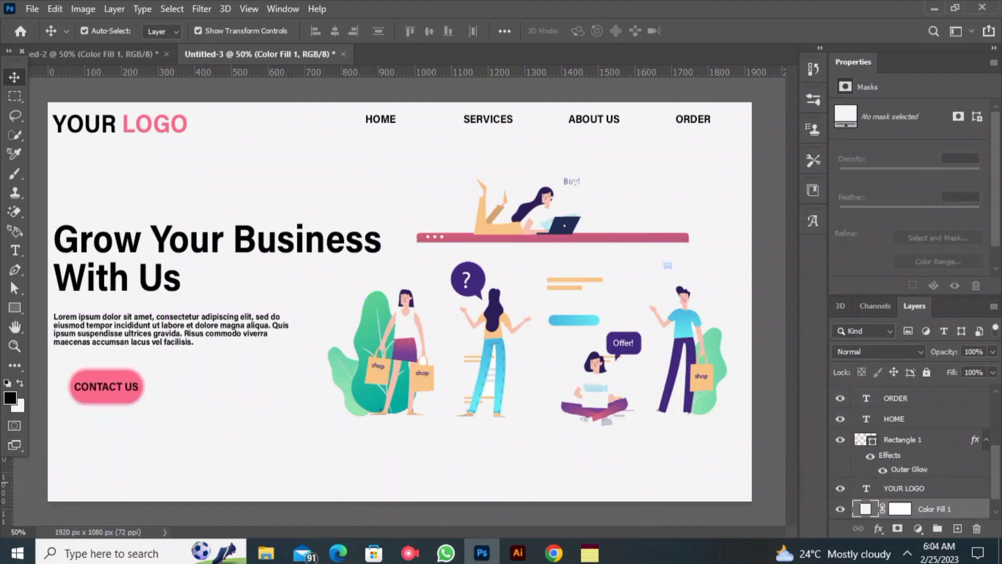
drag(15, 308, 15, 307)
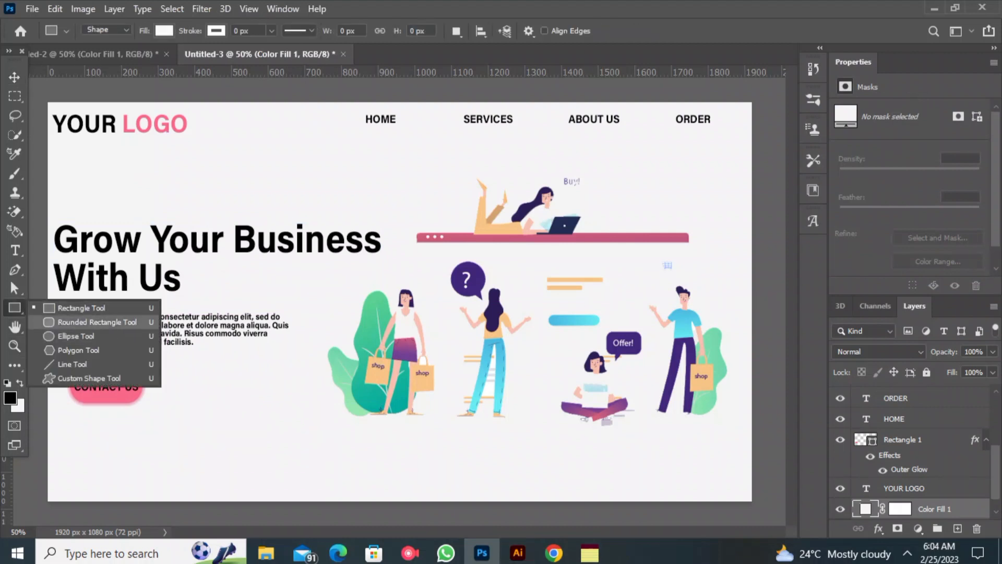
click(62, 307)
drag(294, 437, 300, 444)
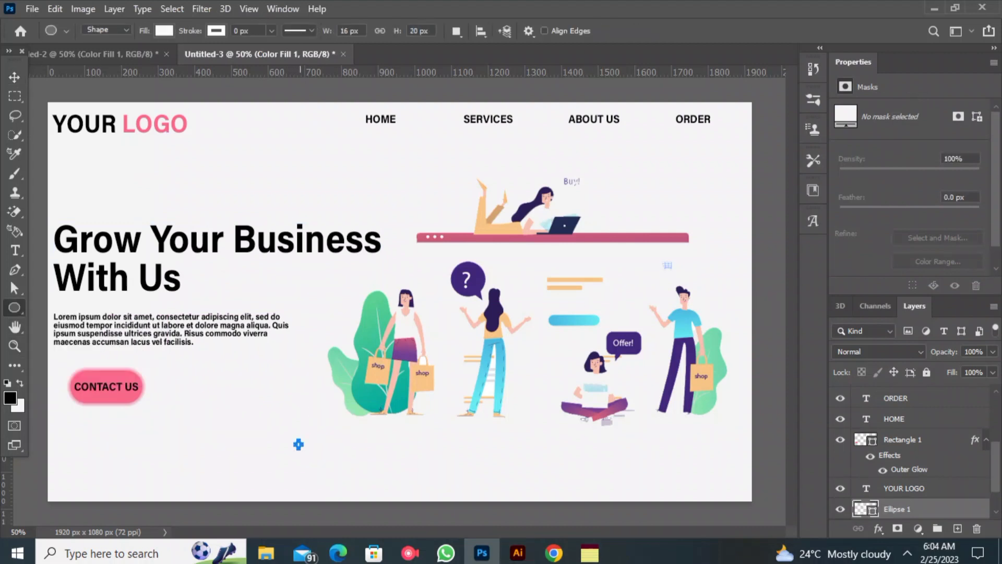
click(164, 30)
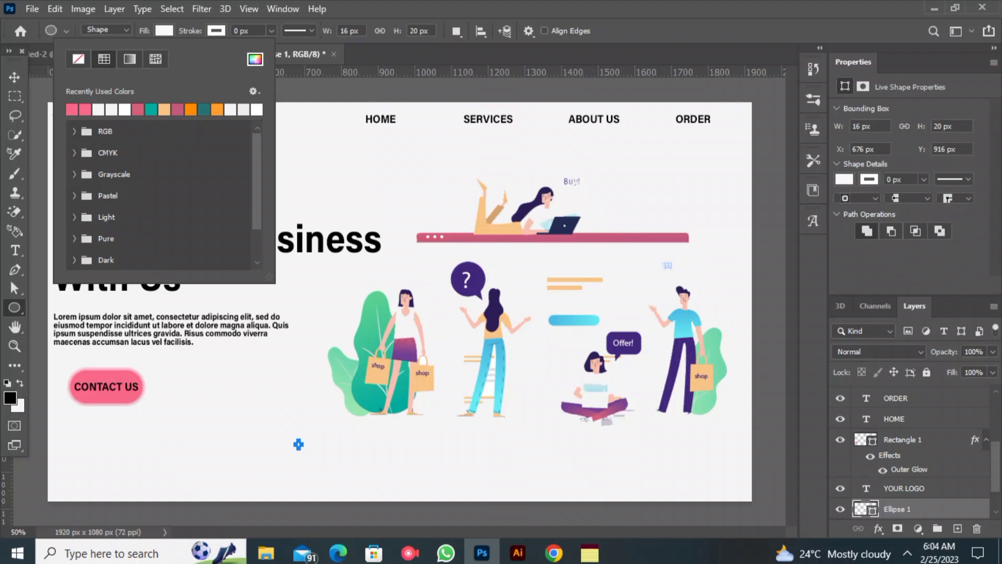
key(Escape)
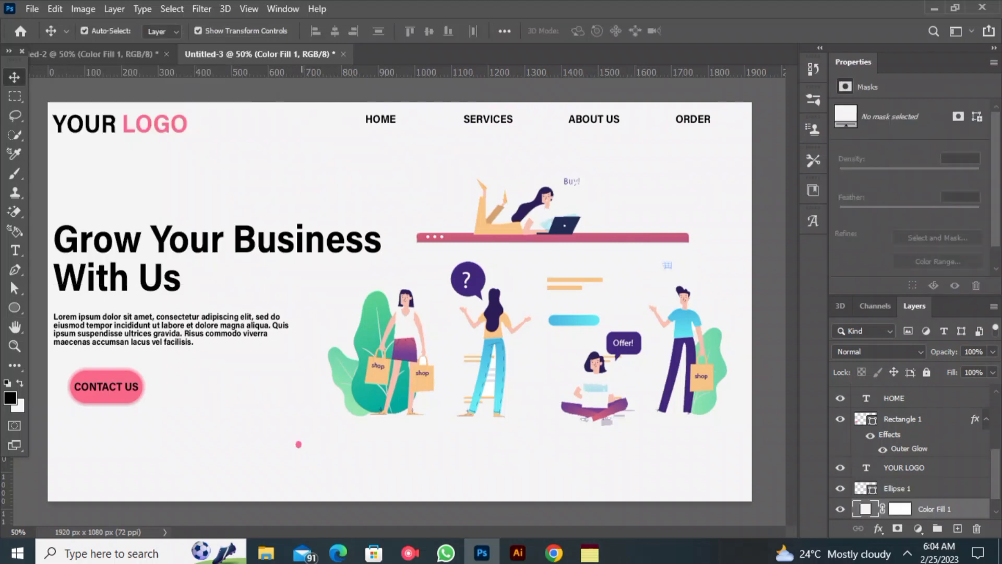
key(ctrl+z)
Draw a 14 × 14 px circle to the right of the contact button and fill it with the recently used pink
key(u)
mouse_move(272, 370)
mouse_down()
mouse_move(307, 401)
mouse_move(275, 373)
mouse_up()
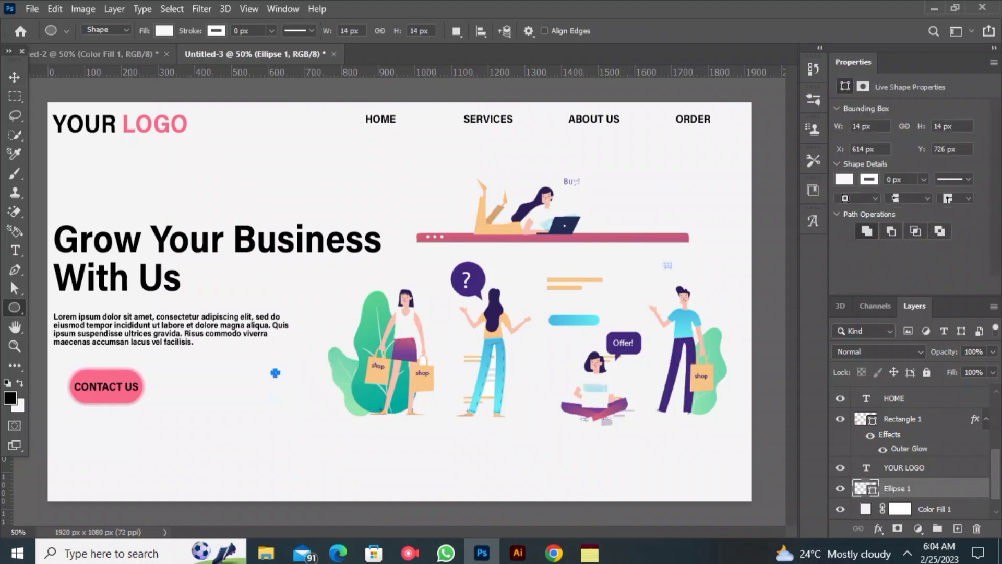
click(164, 30)
click(72, 109)
click(14, 77)
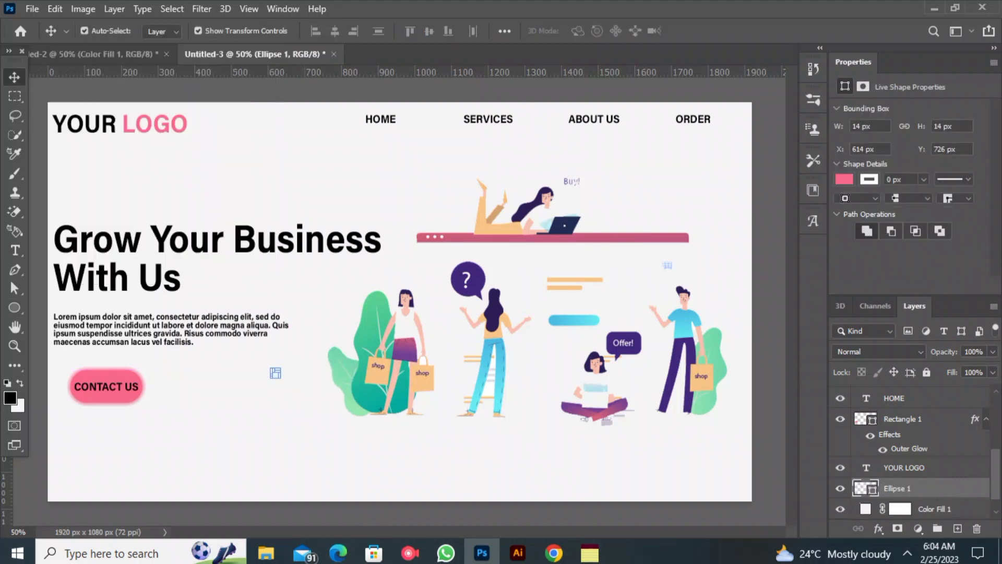
Duplicate the pink circle twice and line up all three circles in a row below the illustration's left part
key(ctrl+j)
key(ctrl+j)
ctrl+click(278, 376)
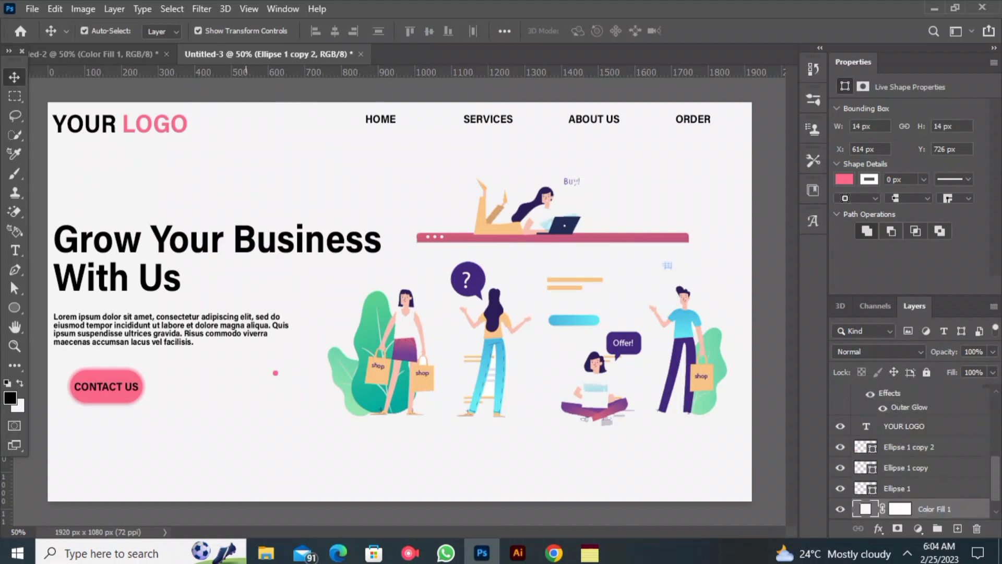
drag(275, 373, 384, 447)
drag(276, 373, 368, 447)
drag(276, 373, 356, 447)
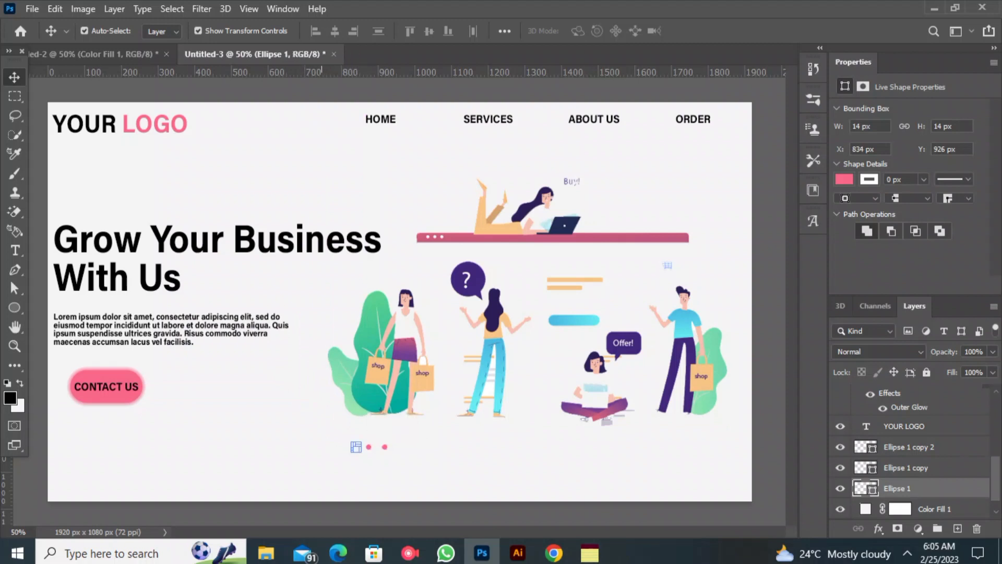
Move the middle dot to the row's left end and bring the far right dot closer for even spacing
click(365, 466)
drag(371, 447, 343, 446)
key(ctrl+t)
click(726, 30)
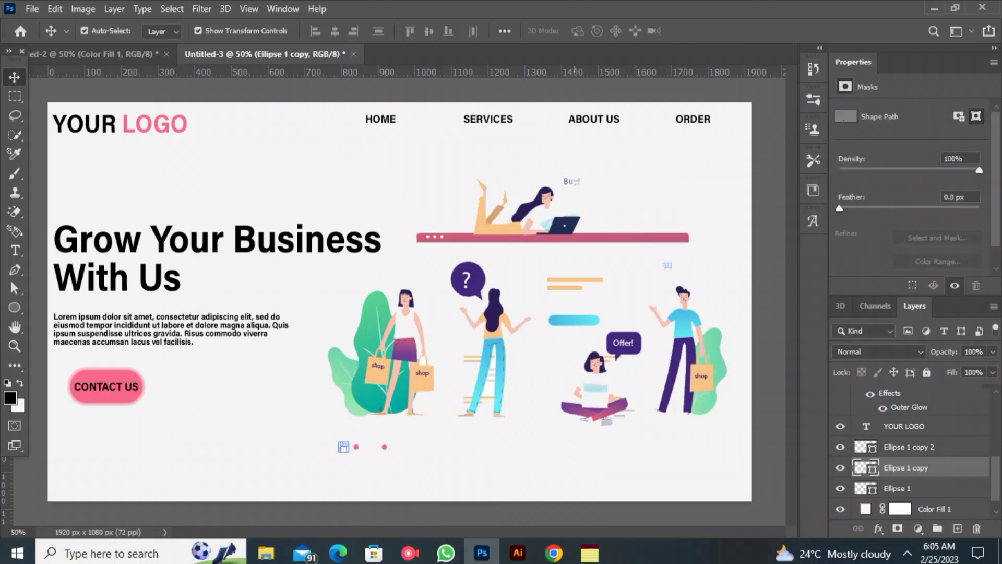
click(935, 509)
drag(385, 446, 368, 449)
click(356, 462)
Change the fill of the middle dot in the row to white
click(356, 447)
click(15, 308)
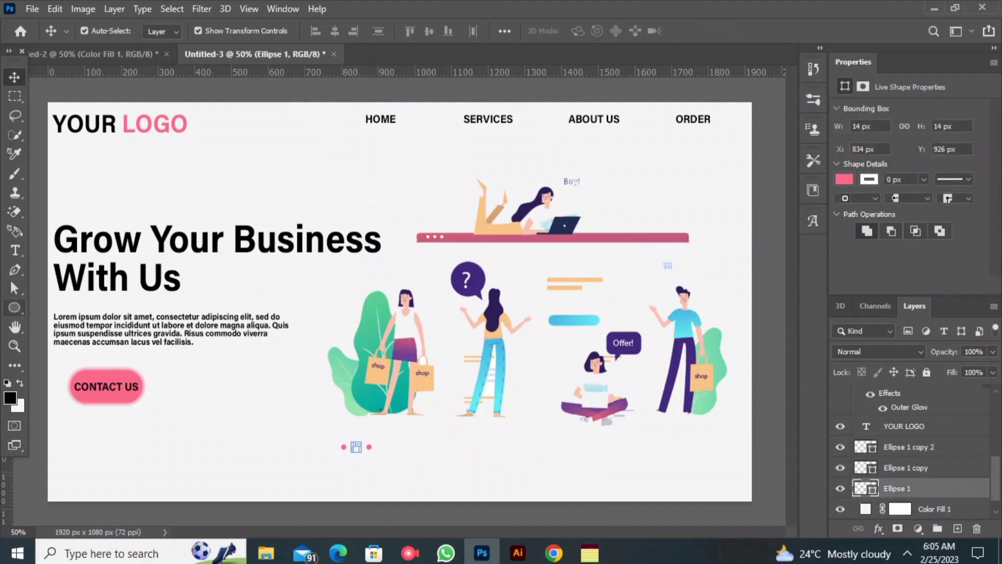
click(164, 30)
click(99, 109)
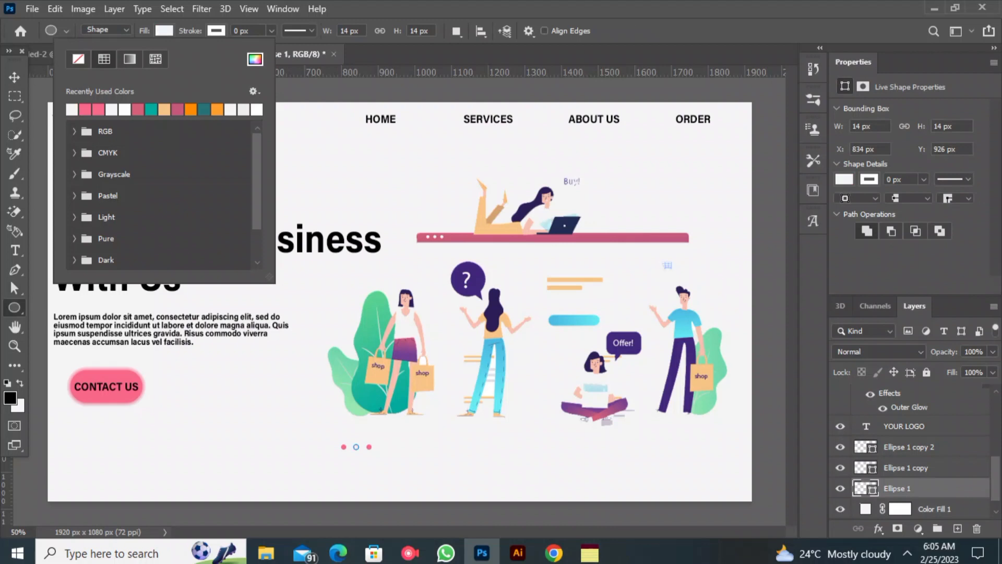
key(Return)
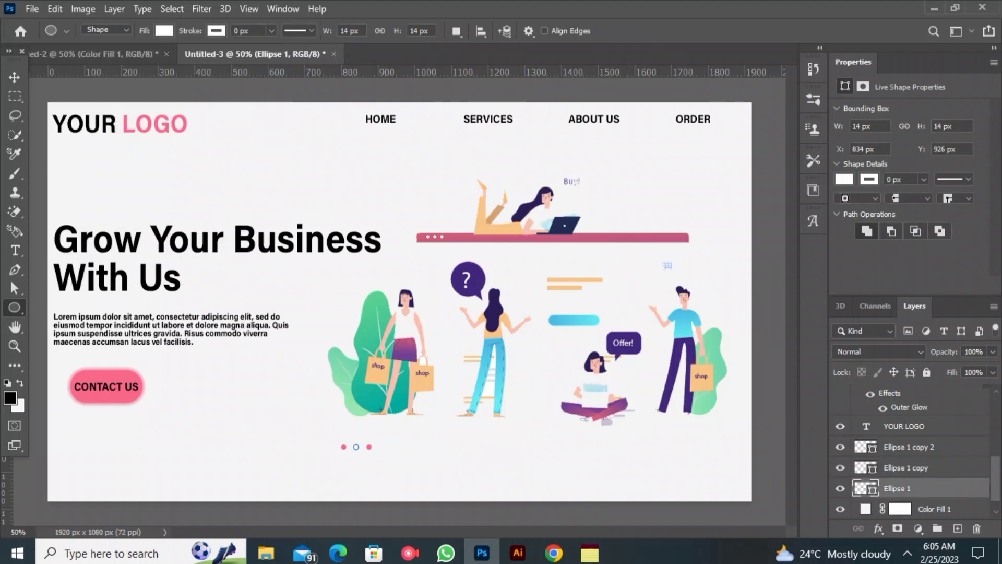
click(15, 78)
click(127, 173)
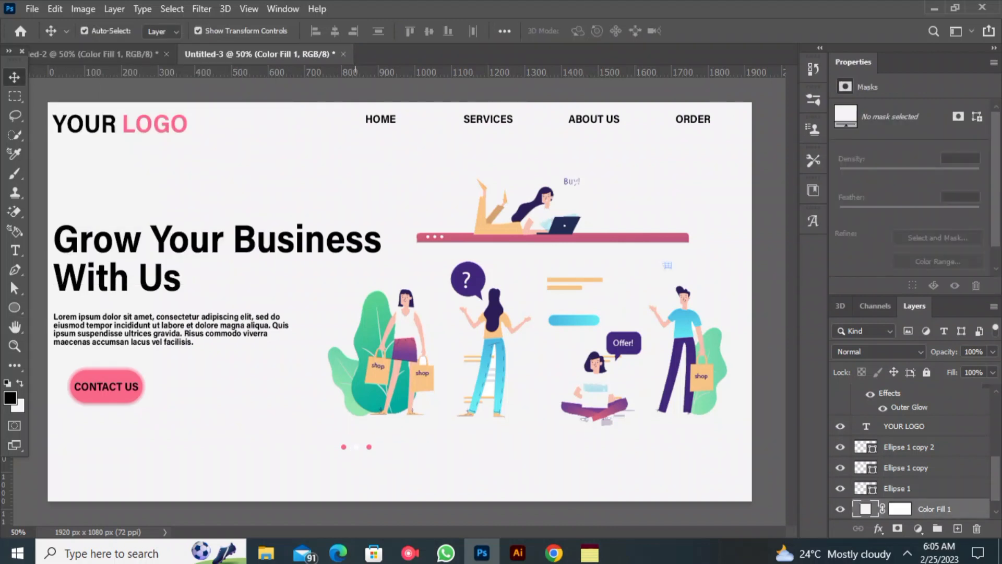
Change the fill of the middle dot in the row below the illustration to black (000000)
click(355, 446)
key(a)
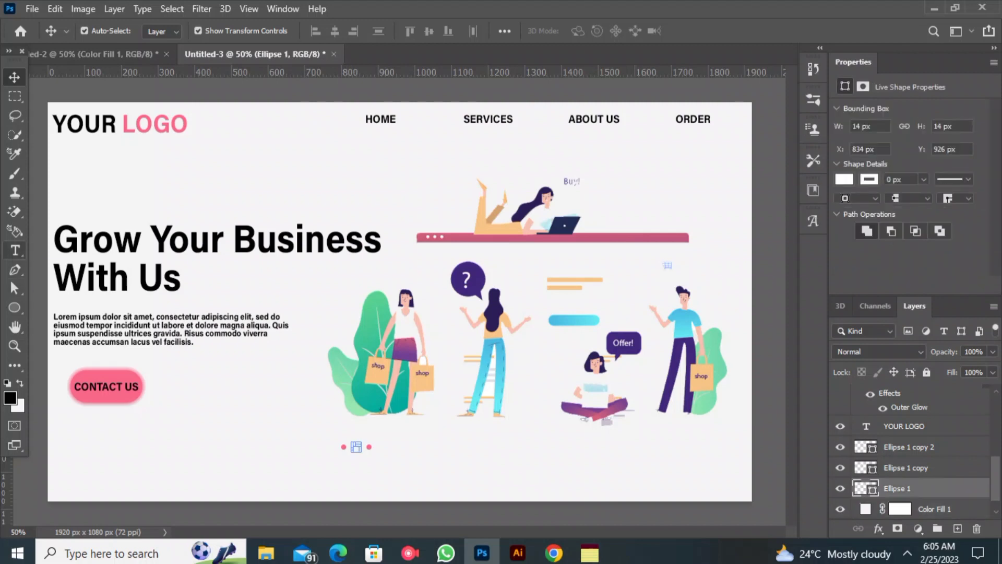
click(14, 307)
click(164, 31)
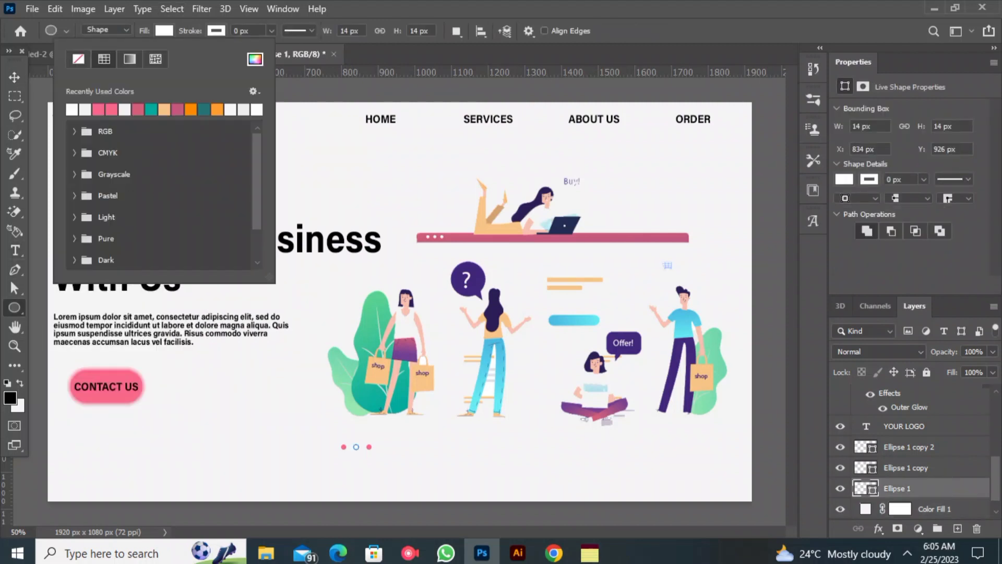
click(254, 59)
click(617, 294)
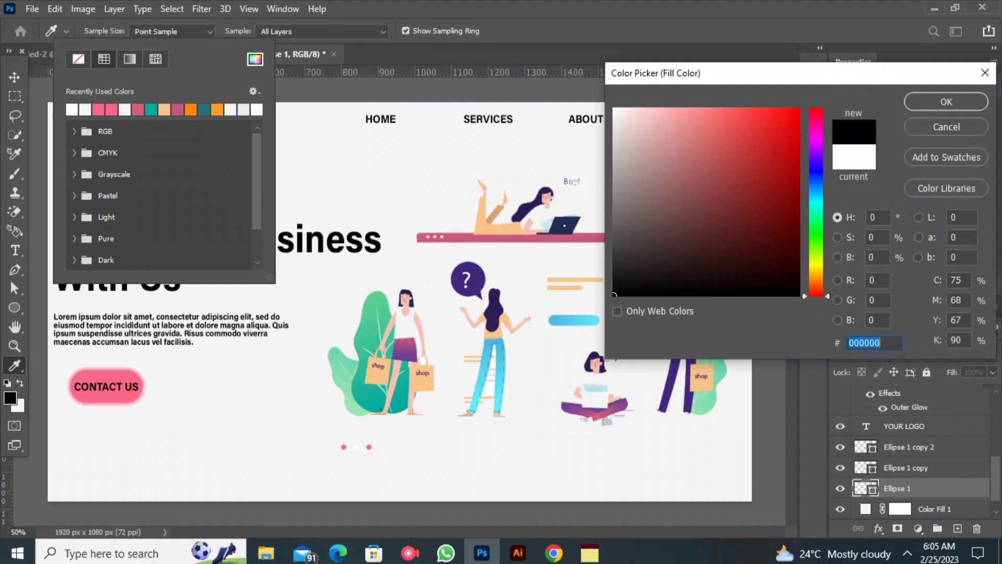
click(946, 101)
click(15, 78)
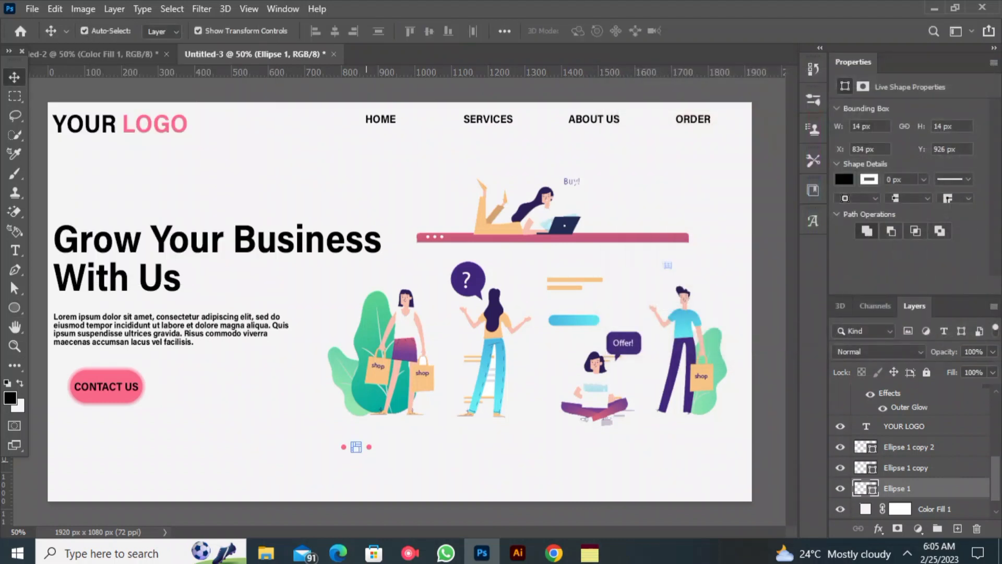
click(366, 462)
click(369, 446)
click(367, 469)
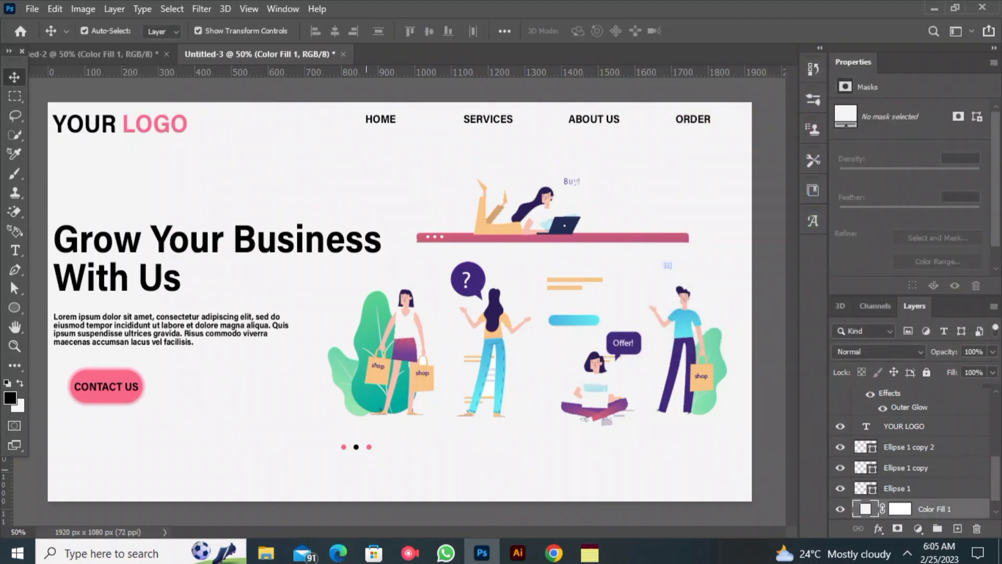
Move all three slider dots together slightly lower and to the right, closer to the banner's bottom edge, and deselect them
drag(356, 510, 340, 438)
drag(393, 508, 365, 470)
click(373, 511)
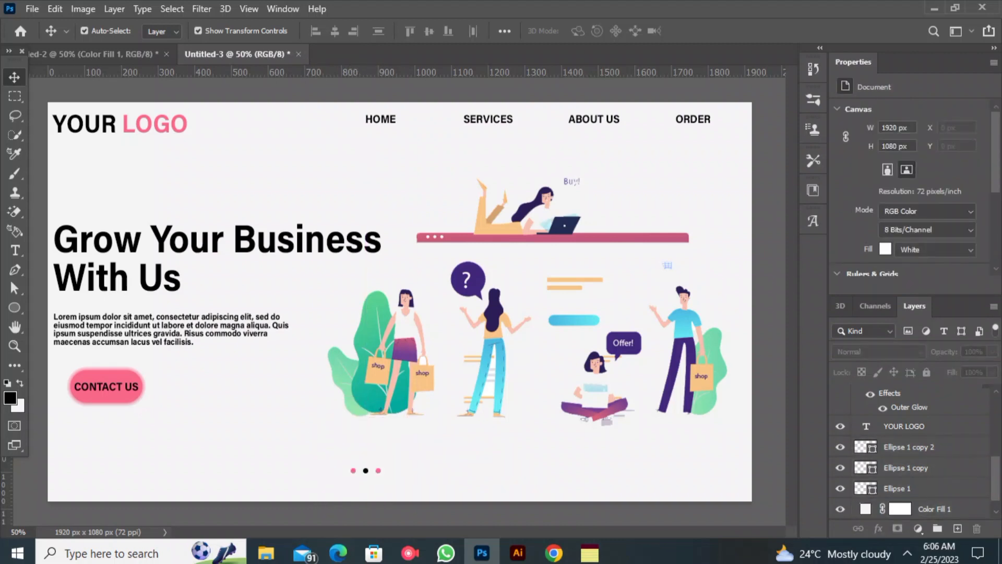
click(409, 553)
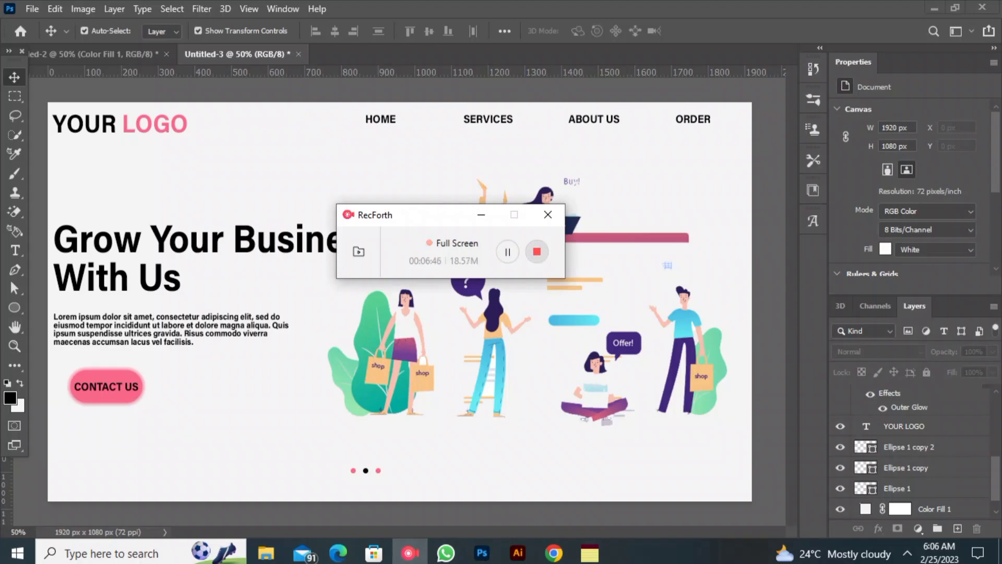
click(537, 251)
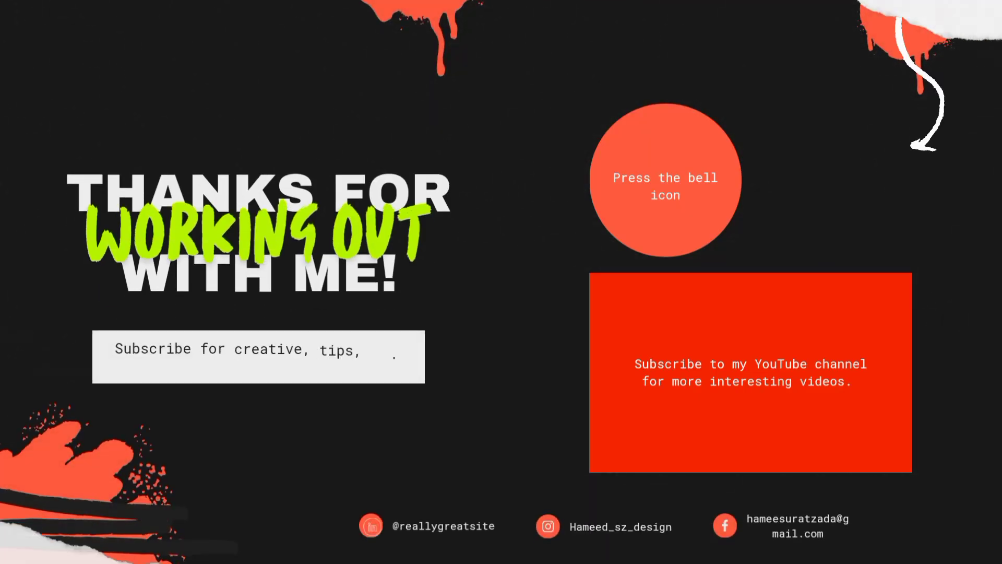